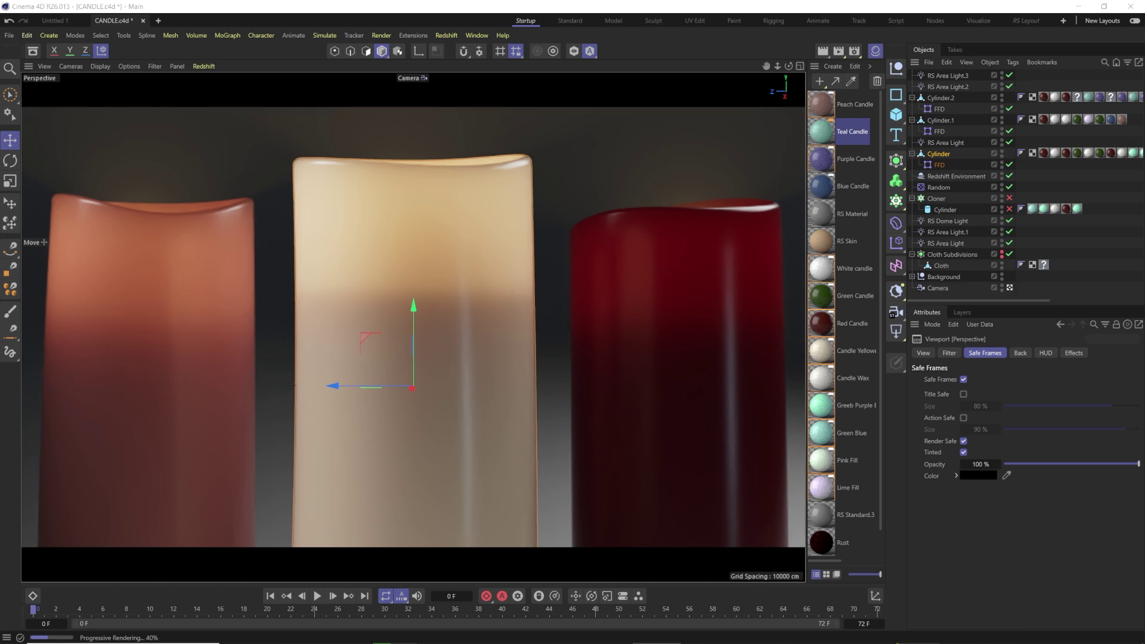
- Open the wax materials in the Asset Browser and apply different ones, including Peach Candle and Lego Ghost, to the middle candle
left_click(584, 162)
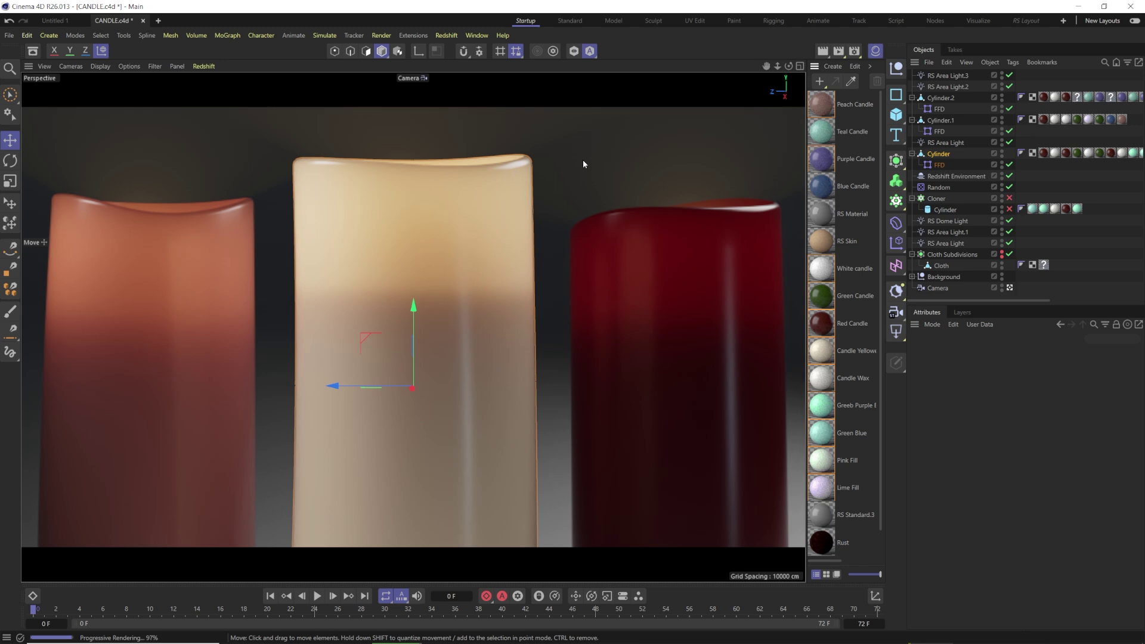
key("shift+F8")
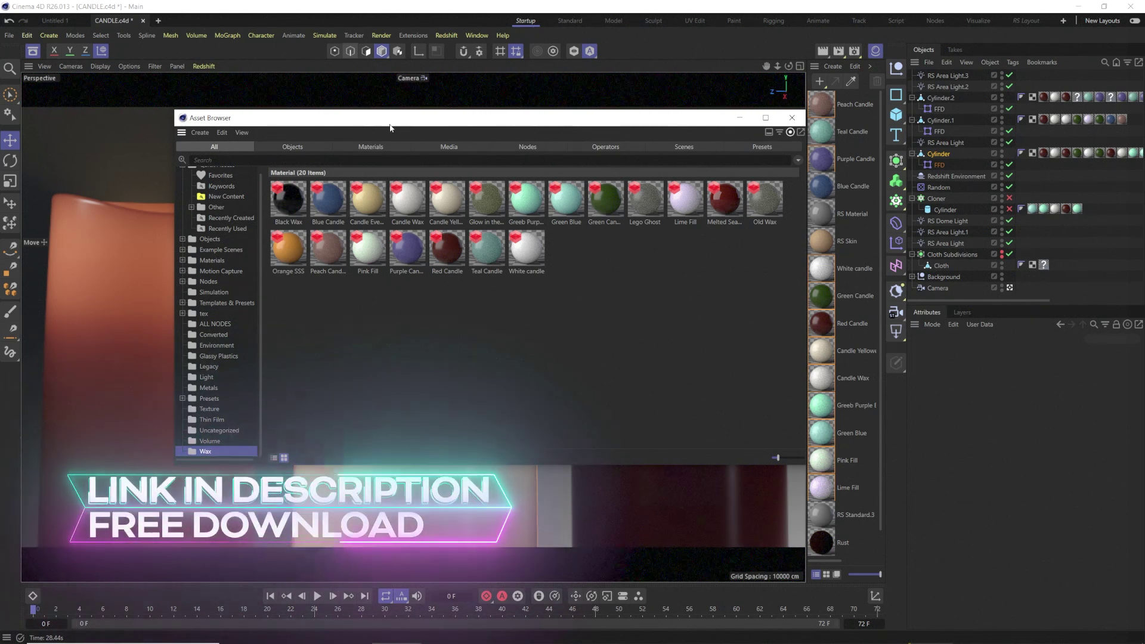
left_click_drag(391, 127, 709, 401)
left_click(755, 330)
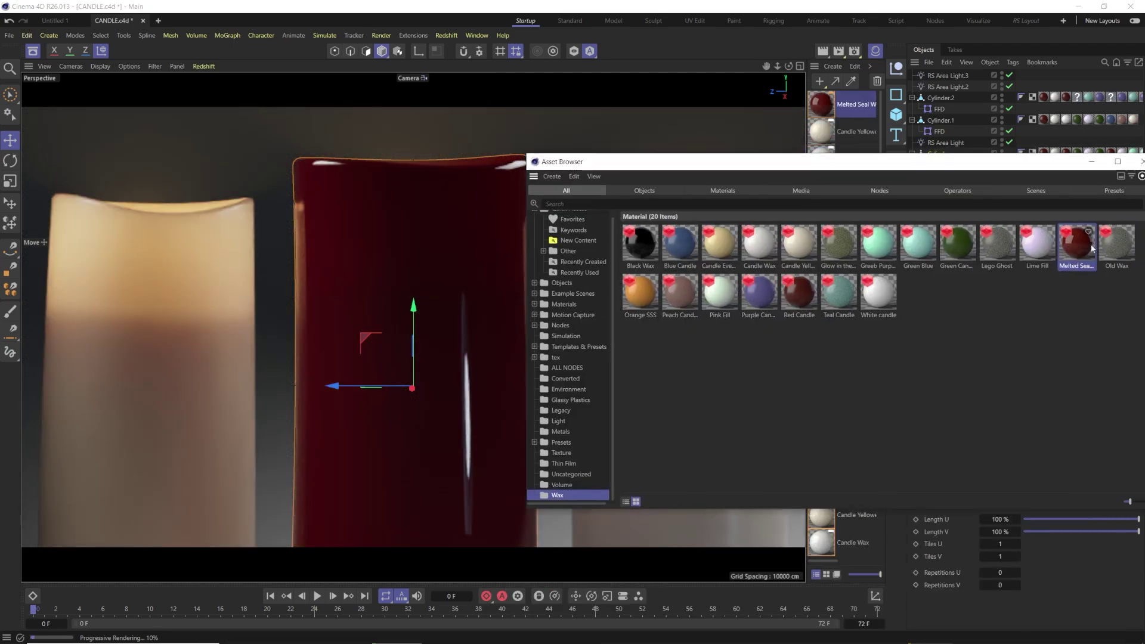
left_click_drag(680, 292, 412, 268)
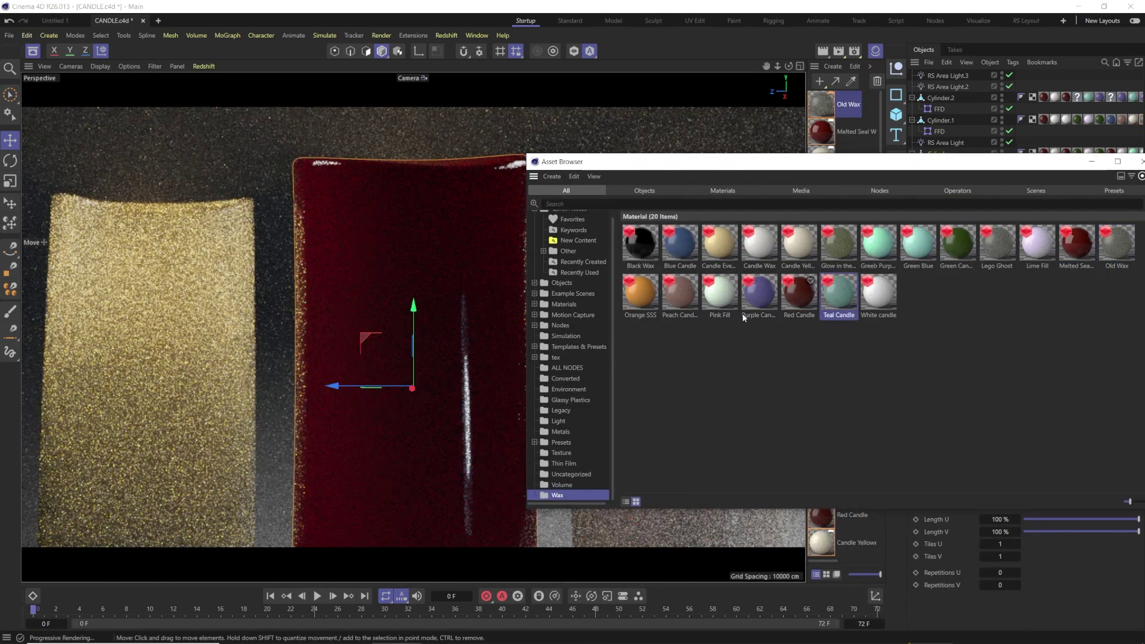
left_click_drag(838, 245, 411, 268)
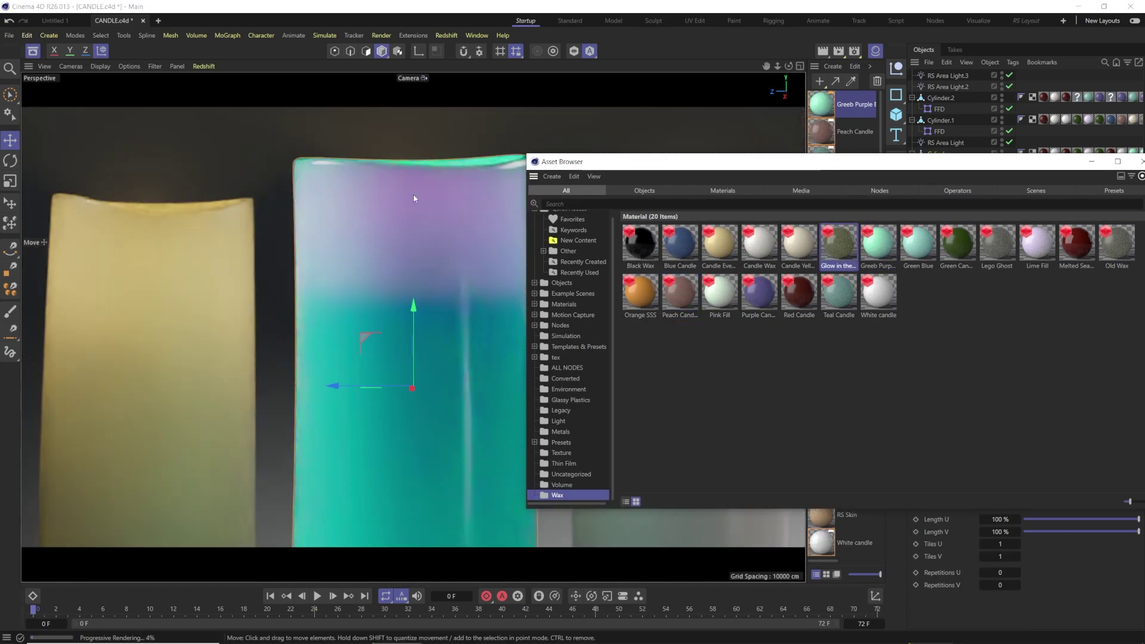
left_click_drag(997, 244, 412, 268)
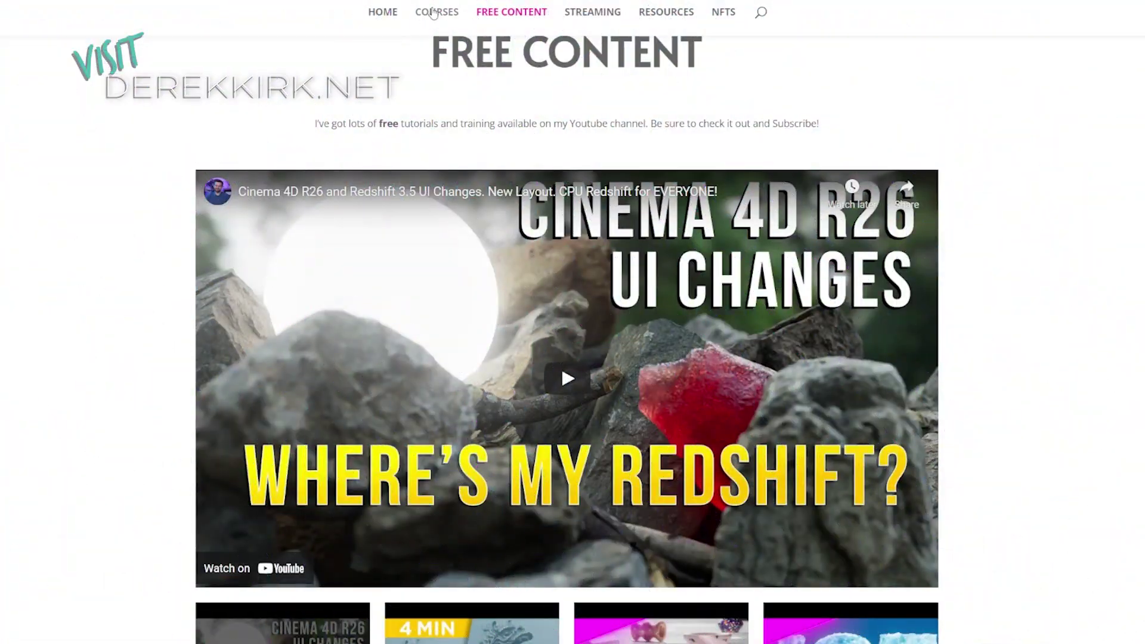
- Switch to the tutorial website in the browser and open its Courses page
left_click(435, 12)
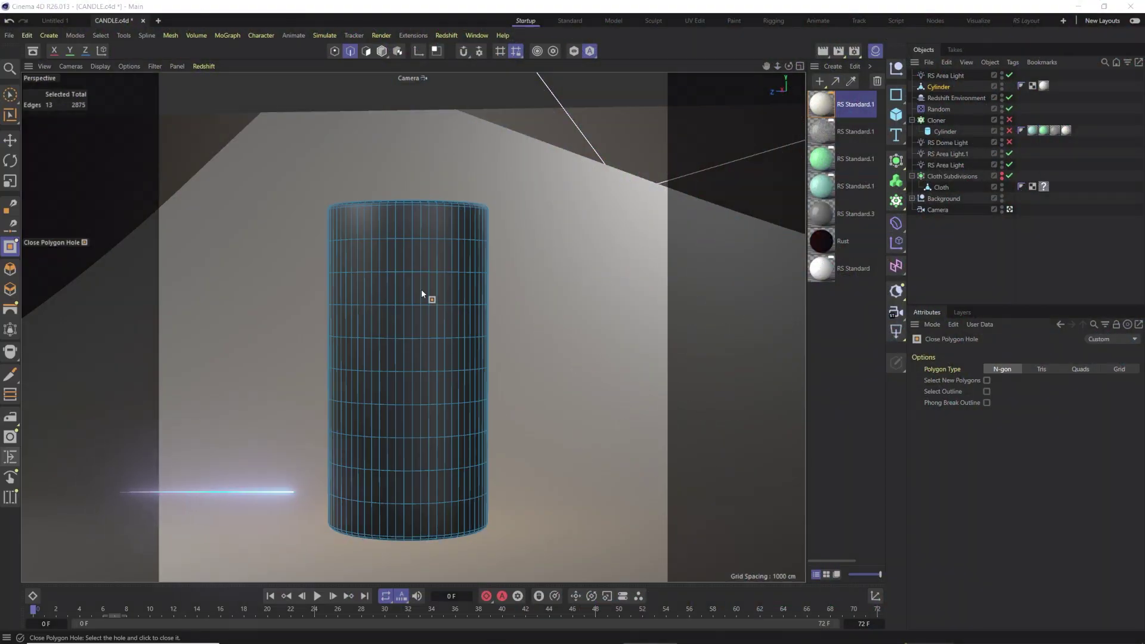
- Inspect the hollow cylinder from above, return to a front view and start the Redshift render in the viewport
left_click_drag(378, 217, 378, 298, "alt")
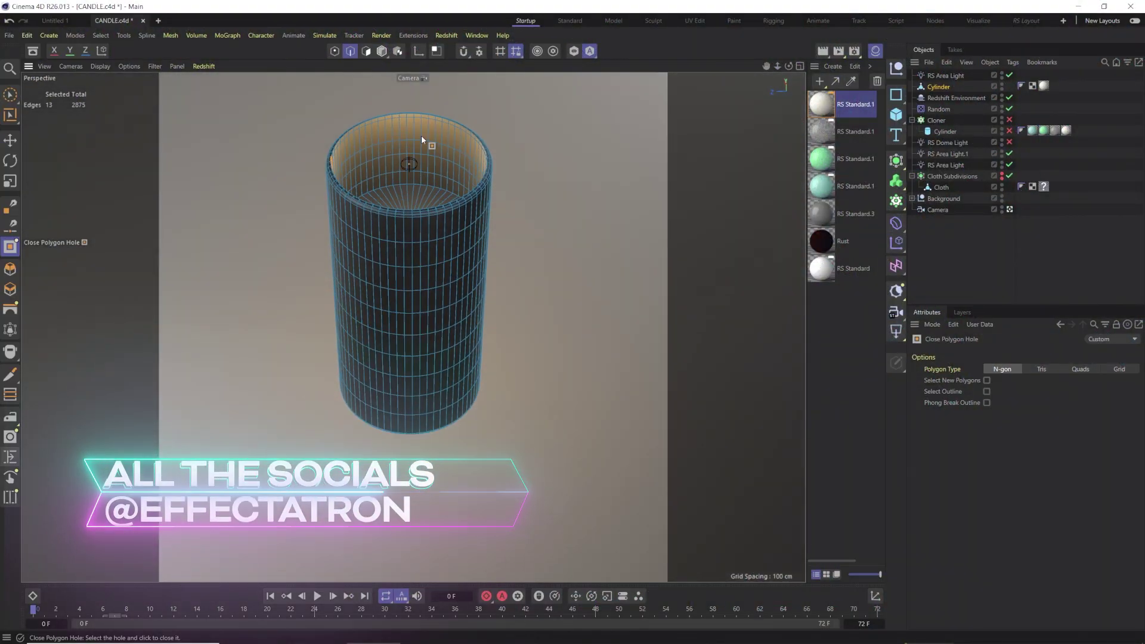
left_click_drag(355, 288, 384, 222, "alt")
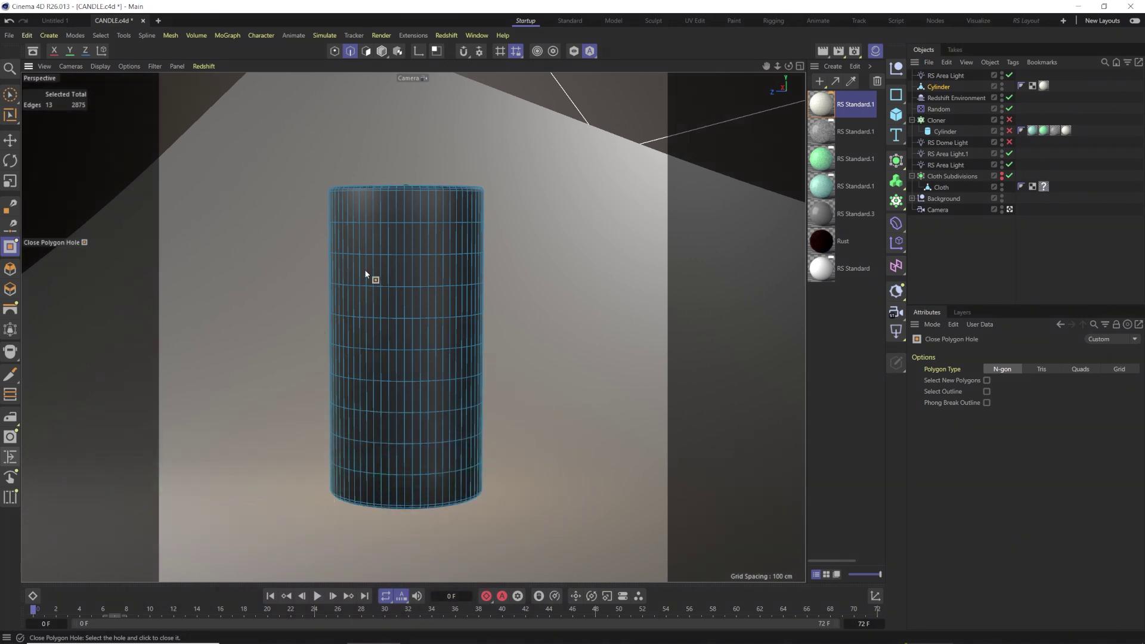
left_click(203, 67)
left_click(203, 87)
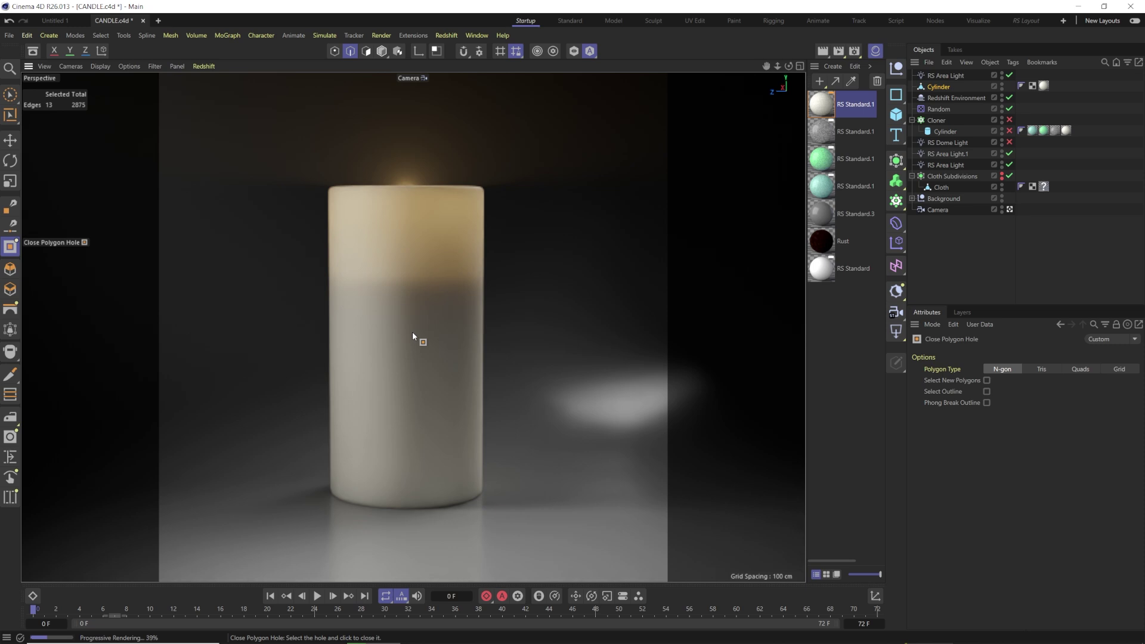
- Review the Transmission, Subsurface and Coat settings of the candle's RS Standard.1 material, and close its editor
double_click(823, 105)
left_click_drag(724, 103, 678, 66)
scroll(668, 331, "down", 6)
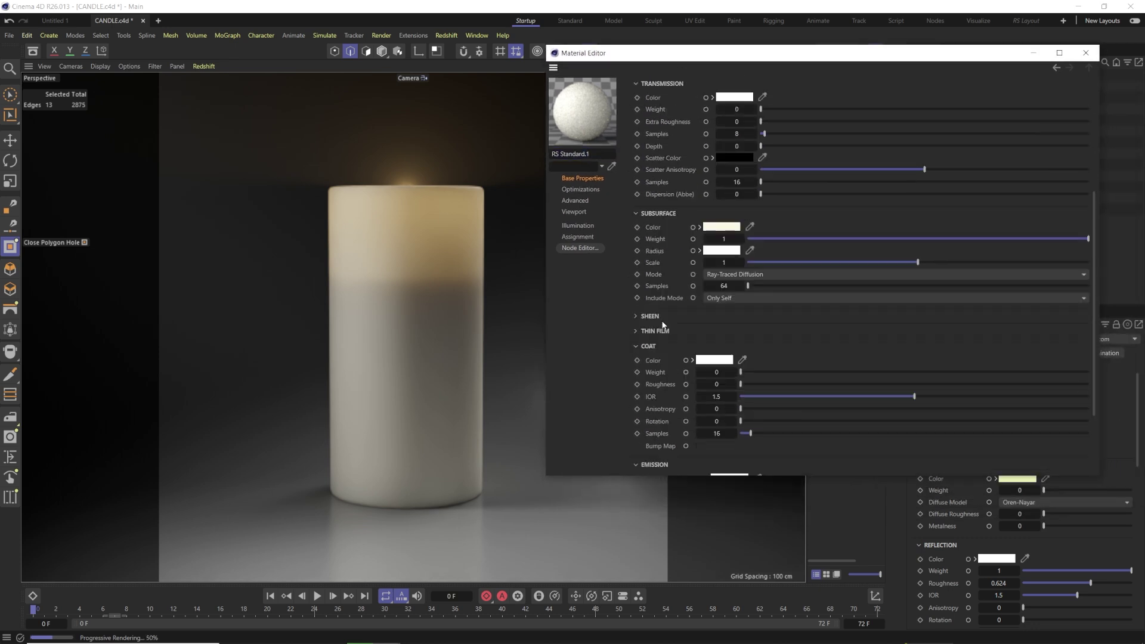
scroll(661, 337, "down", 2)
left_click_drag(874, 63, 874, 161)
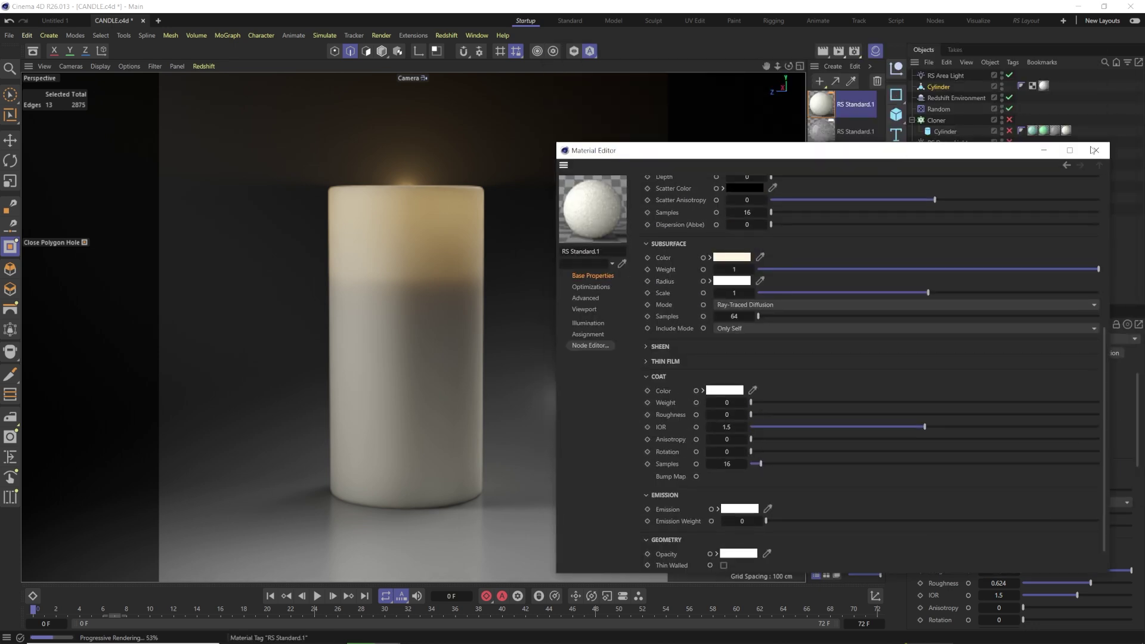
left_click(1086, 151)
- Create a new Redshift RS Skin material
left_click(833, 67)
mouse_move(844, 100)
mouse_move(850, 123)
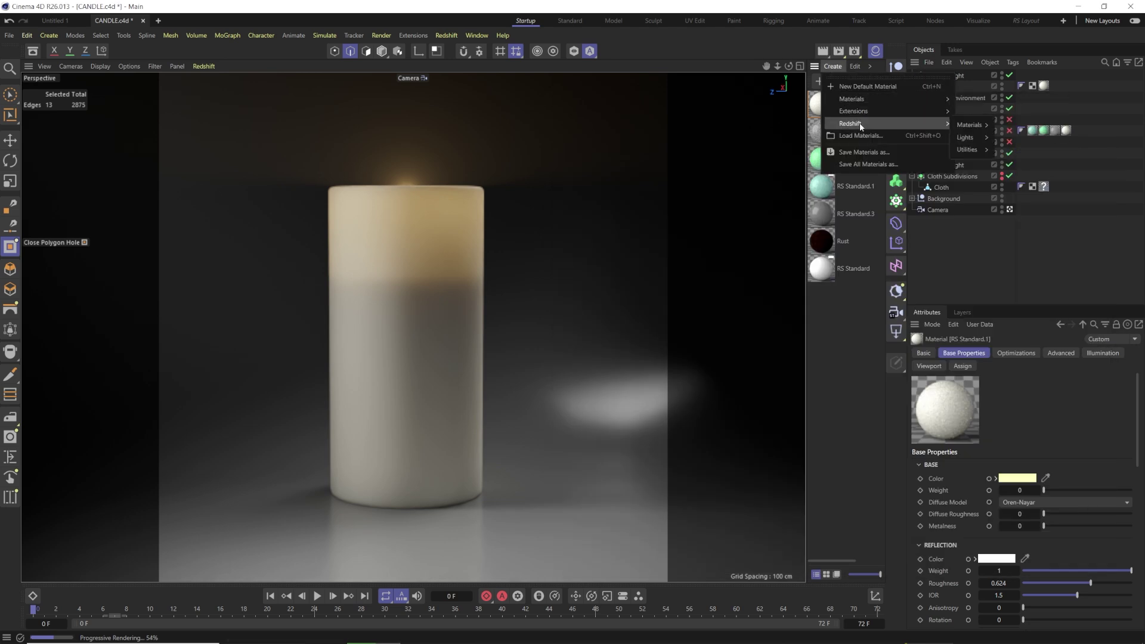
mouse_move(970, 125)
left_click(1022, 214)
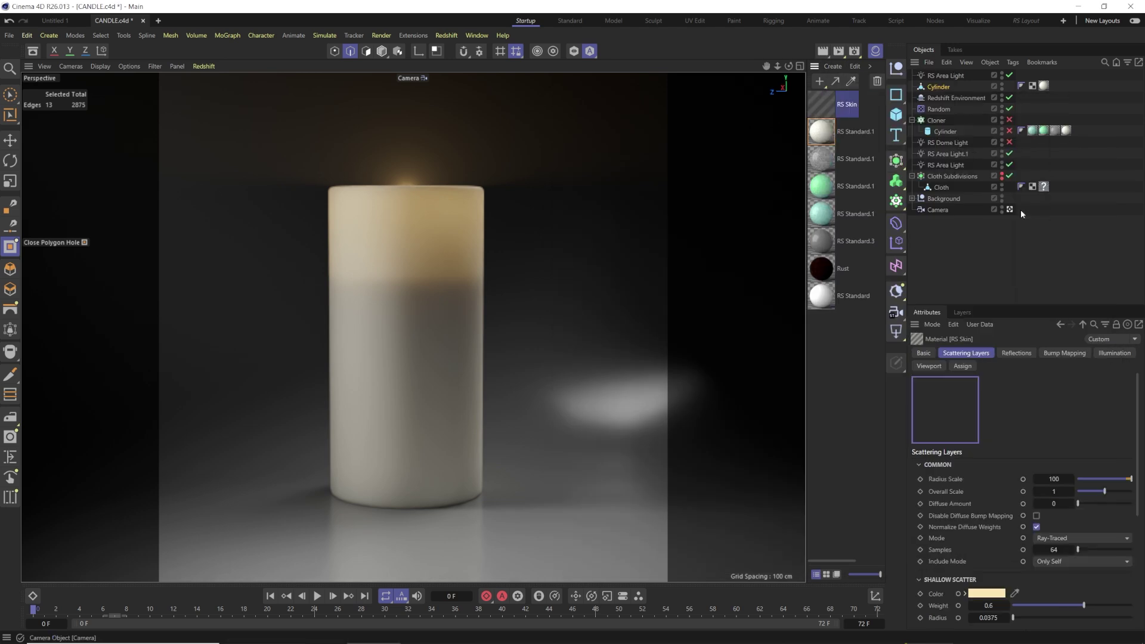
- Examine the RS Skin material's shallow, mid, deep and single scattering settings, and close its editor
double_click(821, 103)
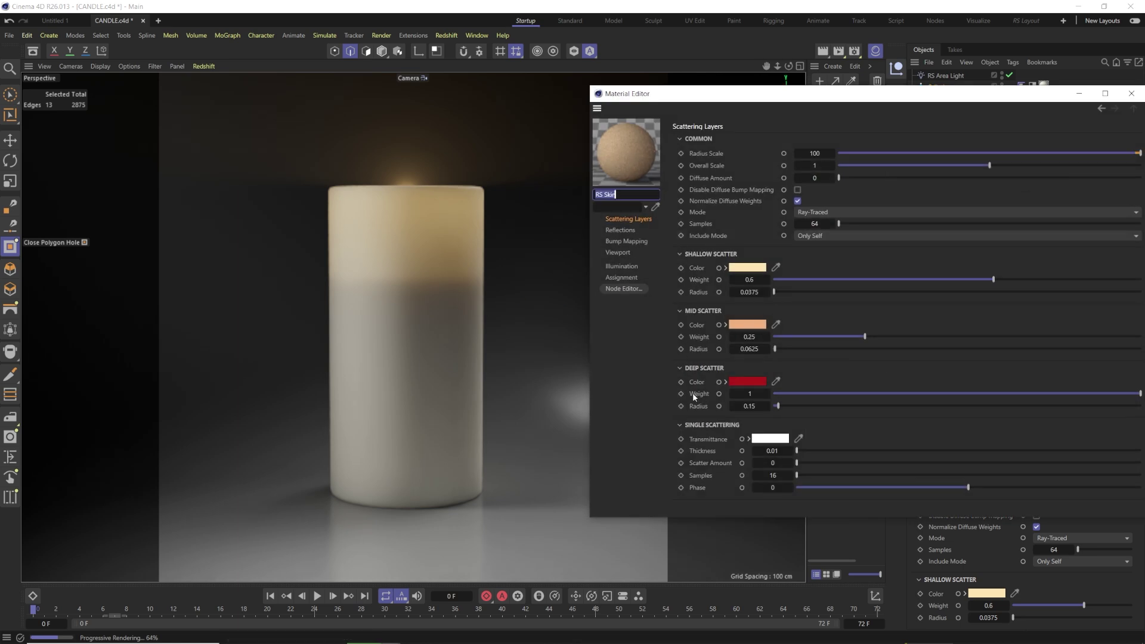
left_click(652, 374)
left_click_drag(940, 102, 651, 102)
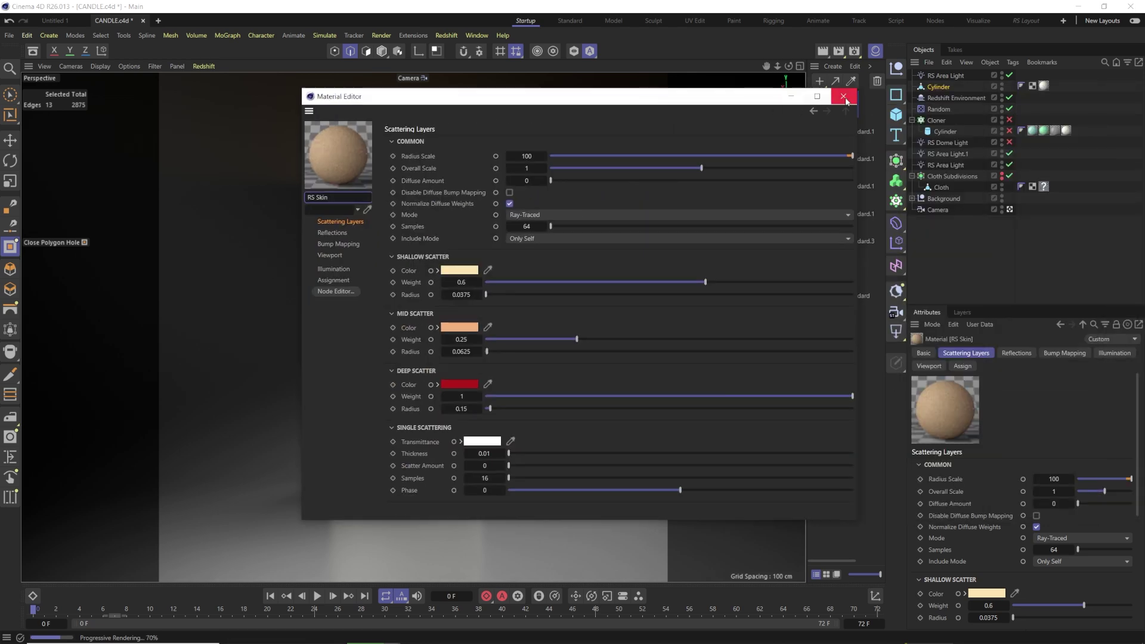
left_click(843, 94)
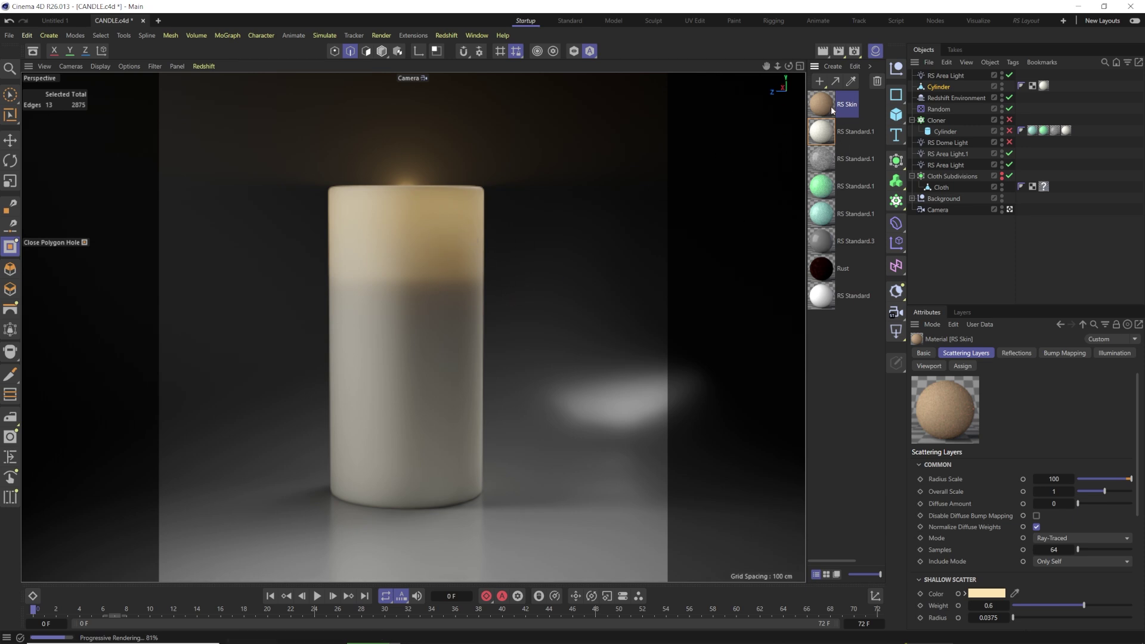
- Set the base color of the candle's RS Standard.1 material to pure red (R 255, G 0, B 0)
left_click(831, 67)
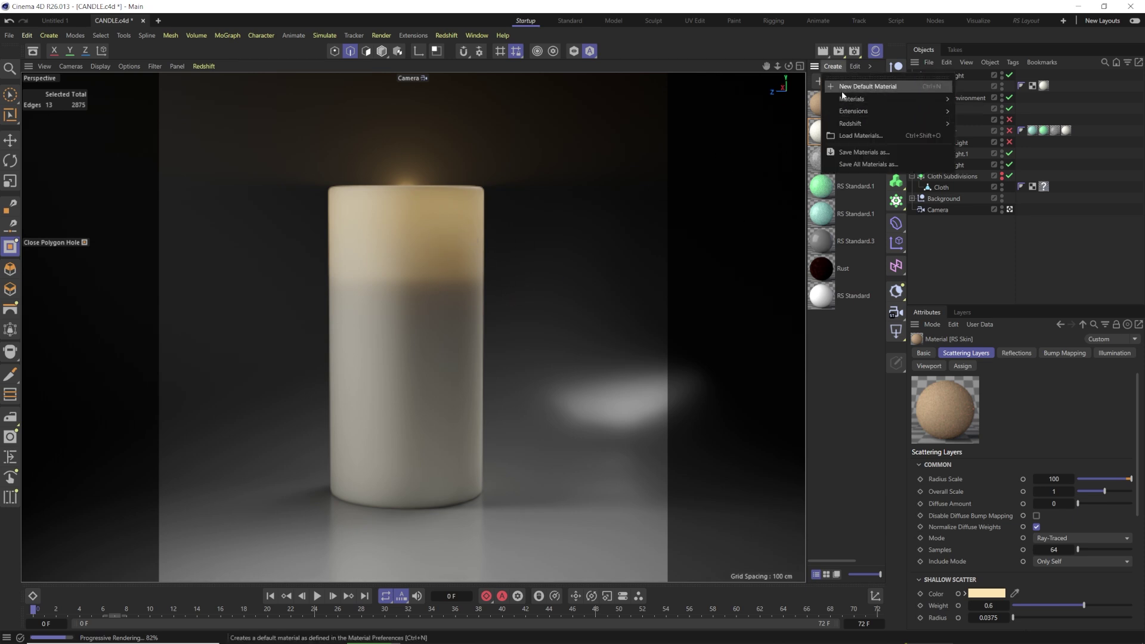
left_click(816, 131)
double_click(816, 131)
left_click(750, 129)
left_click(640, 197)
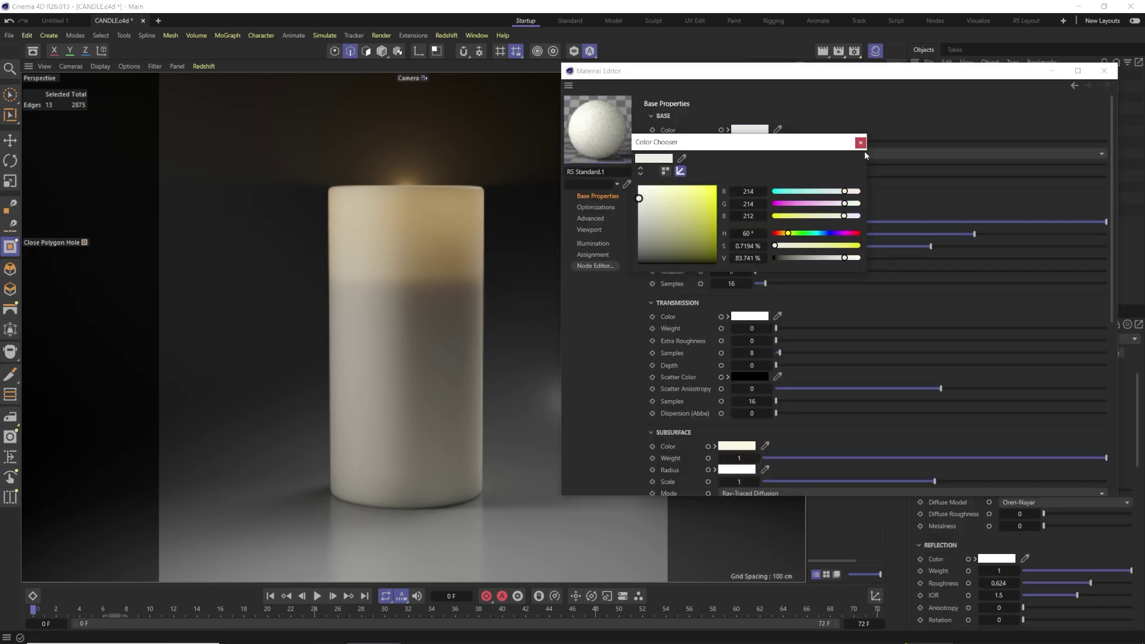
left_click_drag(789, 234, 858, 234)
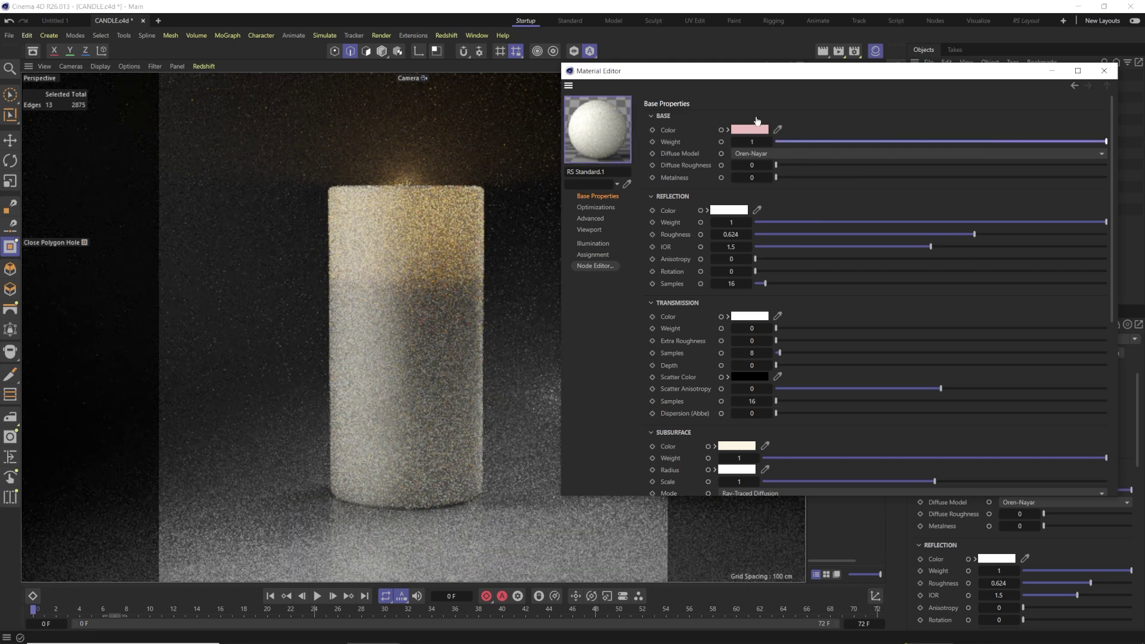
left_click(750, 129)
left_click_drag(701, 200, 719, 183)
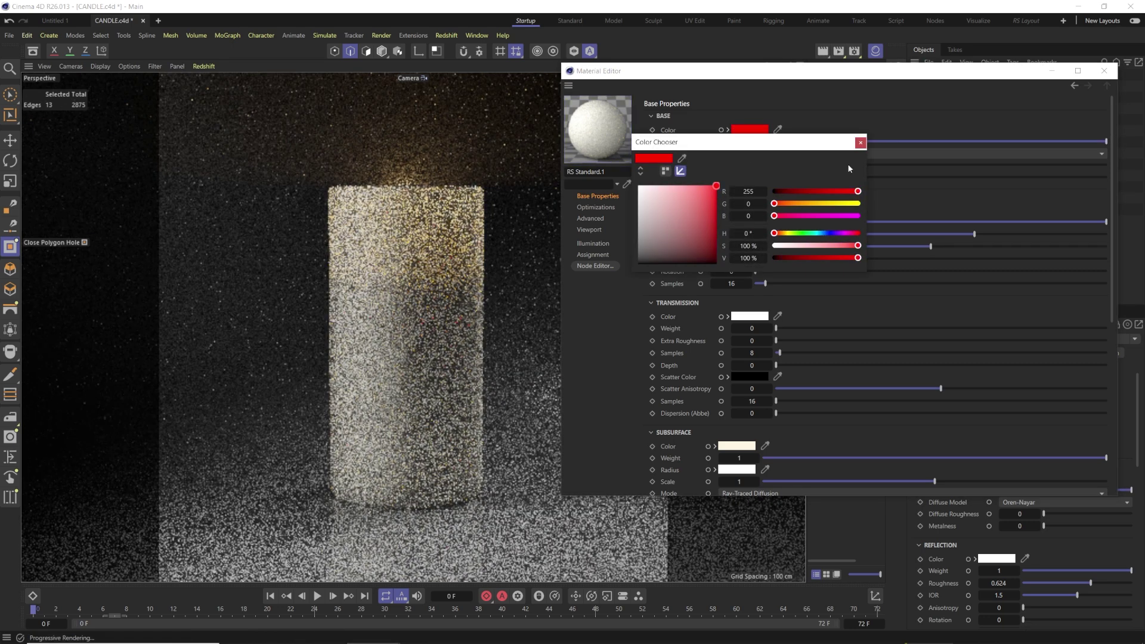
left_click(860, 143)
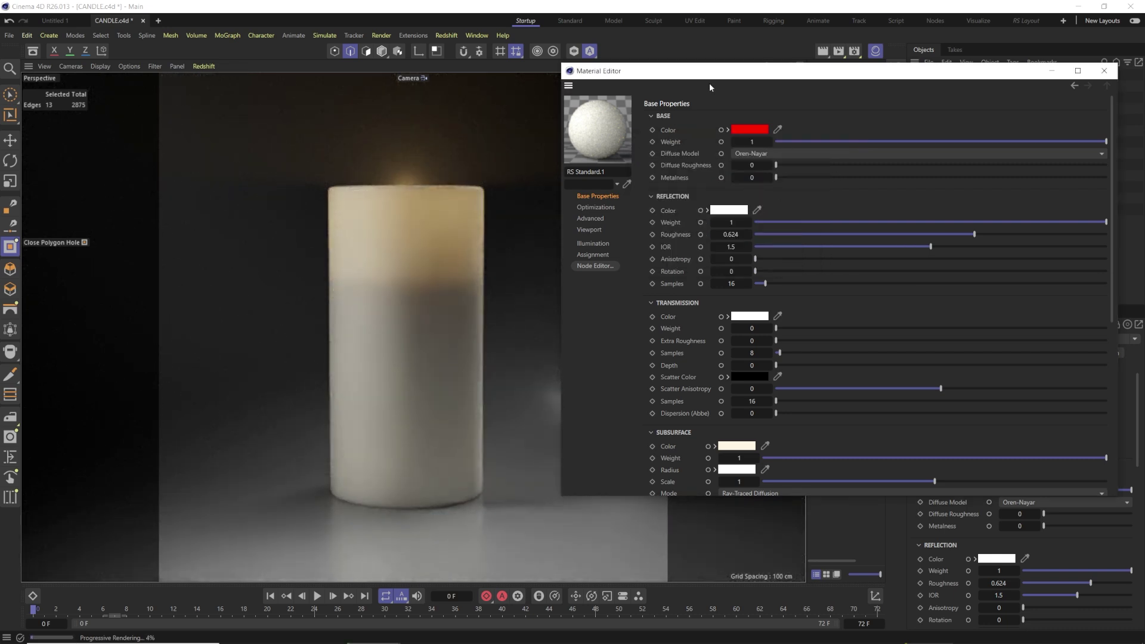
- Inspect the subsurface color of the candle material without changing it
left_click_drag(710, 73, 684, 78)
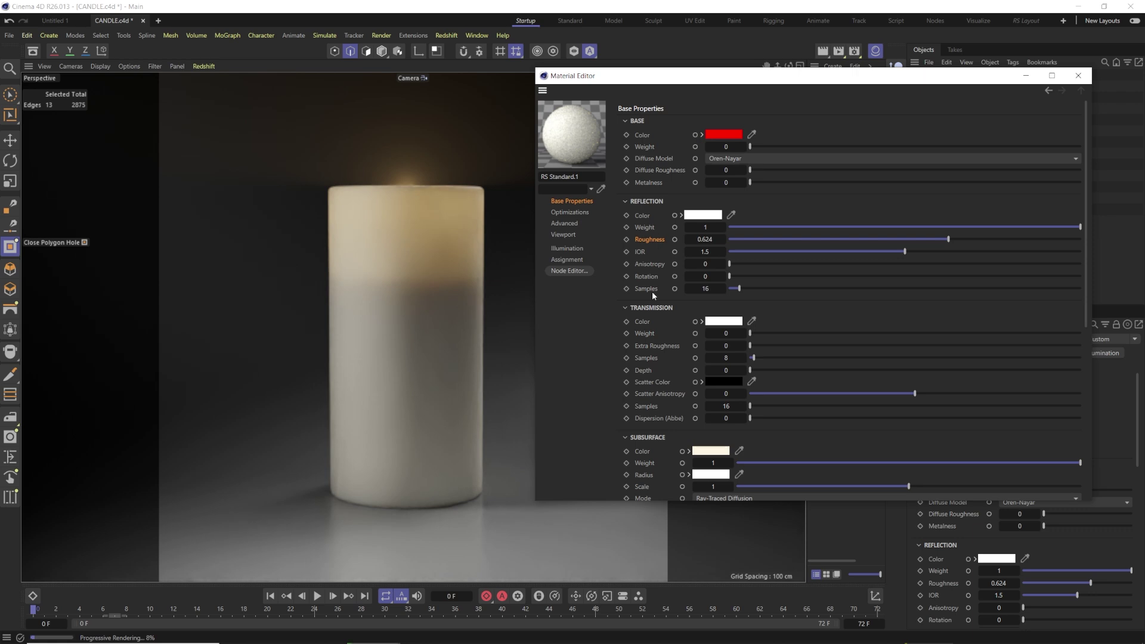
scroll(647, 250, "down", 3)
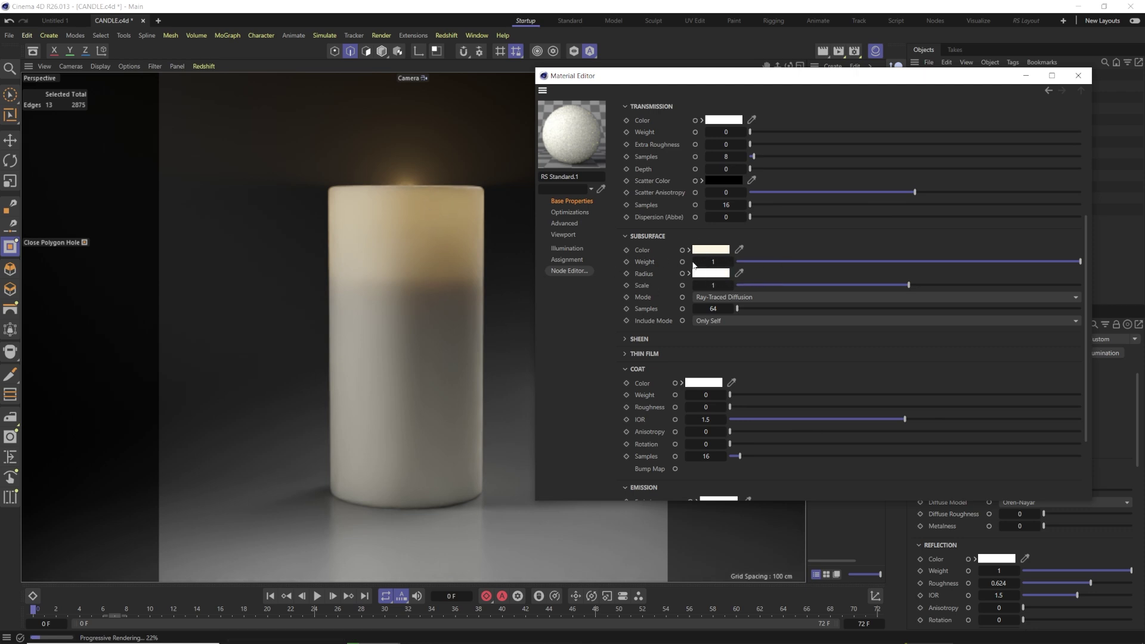
left_click(710, 249)
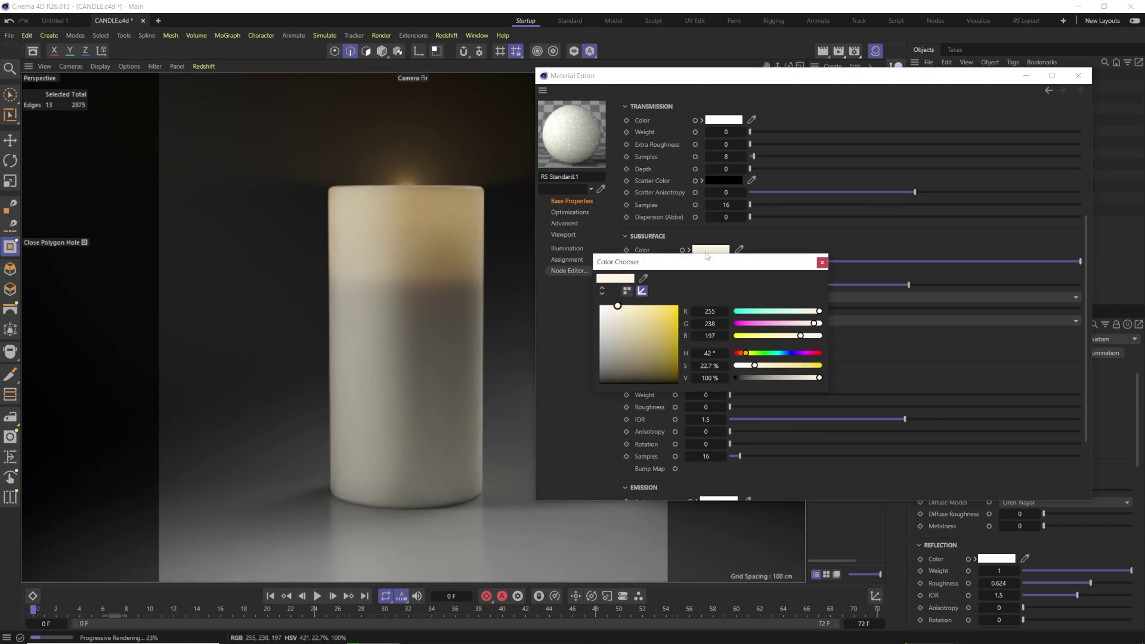
left_click(822, 263)
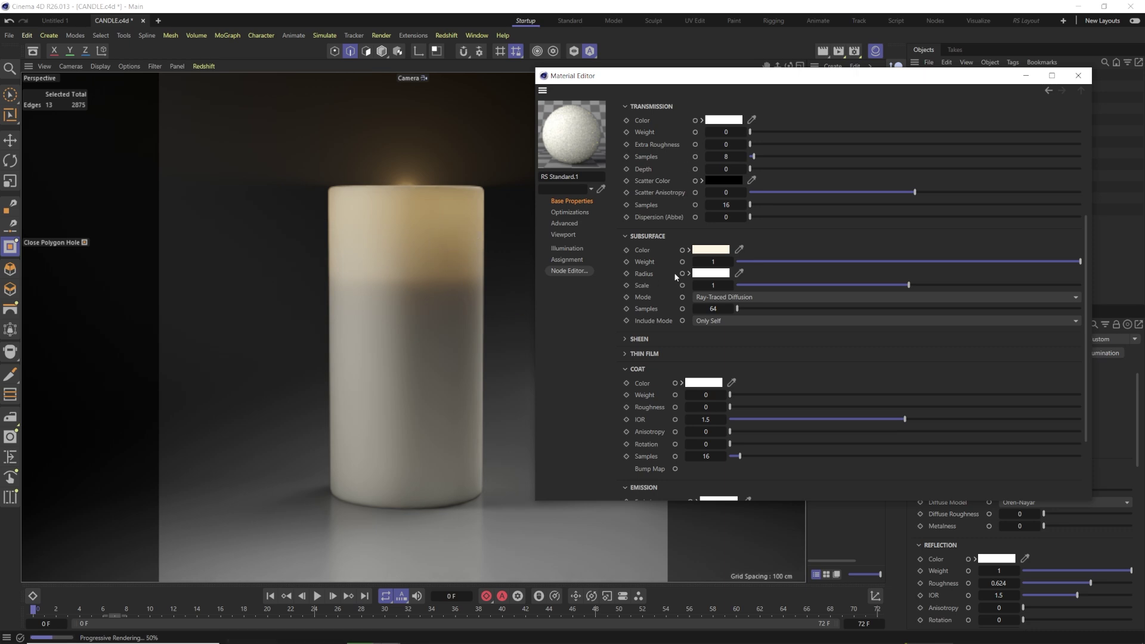
- Try subsurface weights of 0.25, 0.461 and 0.777 on the candle material, and return the weight to 1
left_click(648, 266)
mouse_move(839, 267)
left_mouse_down()
mouse_move(744, 264)
mouse_move(822, 261)
left_mouse_up()
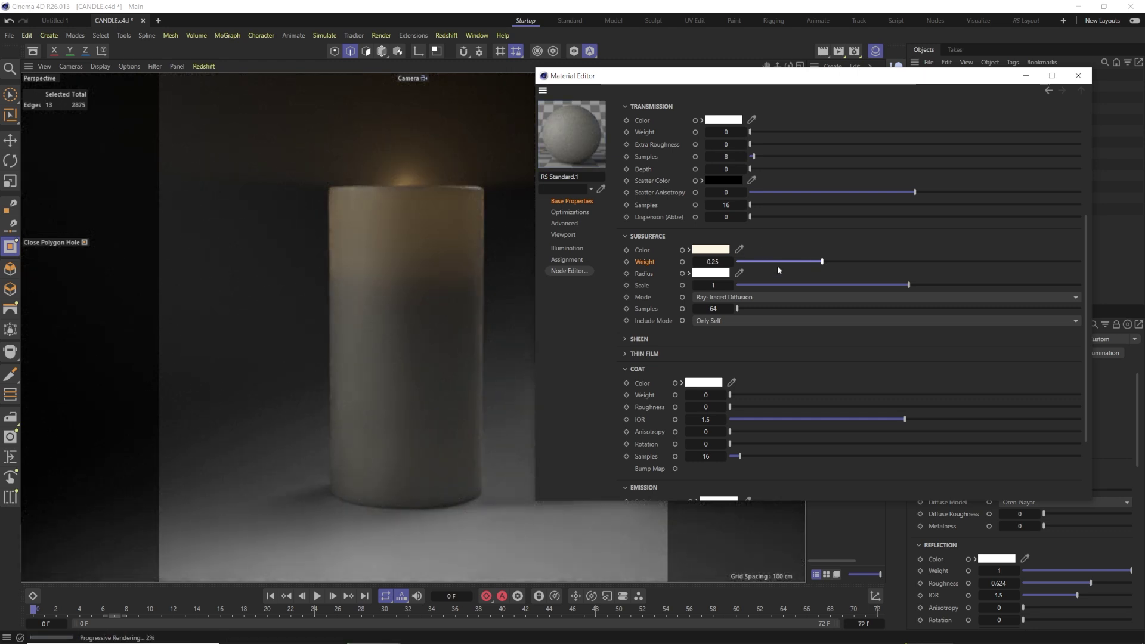
left_click_drag(828, 263, 896, 261)
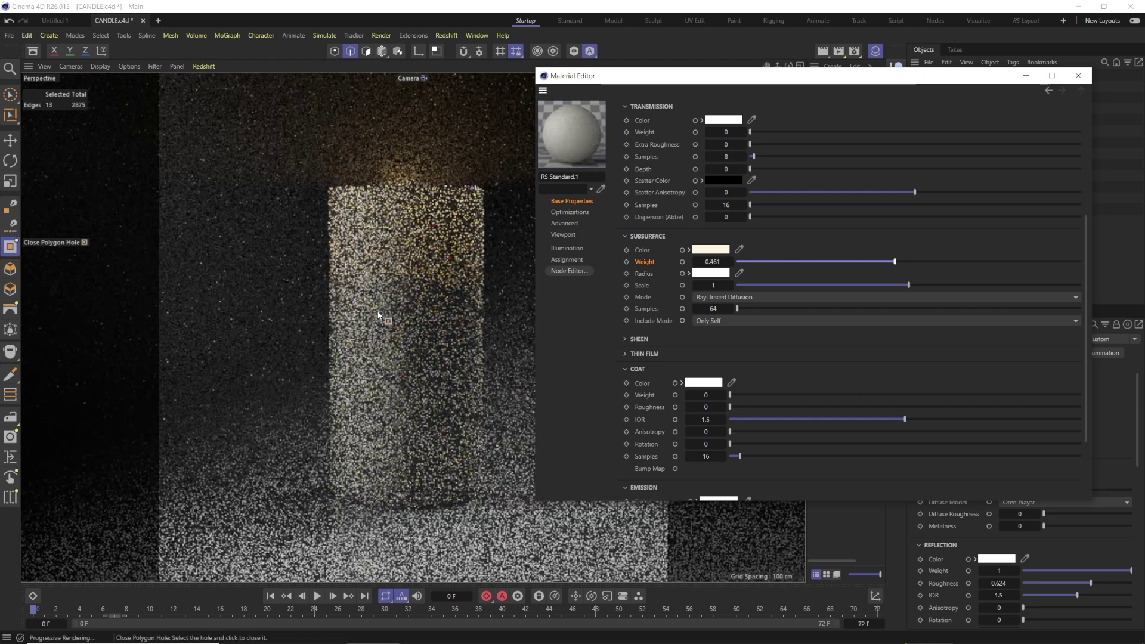
left_click_drag(896, 263, 1004, 261)
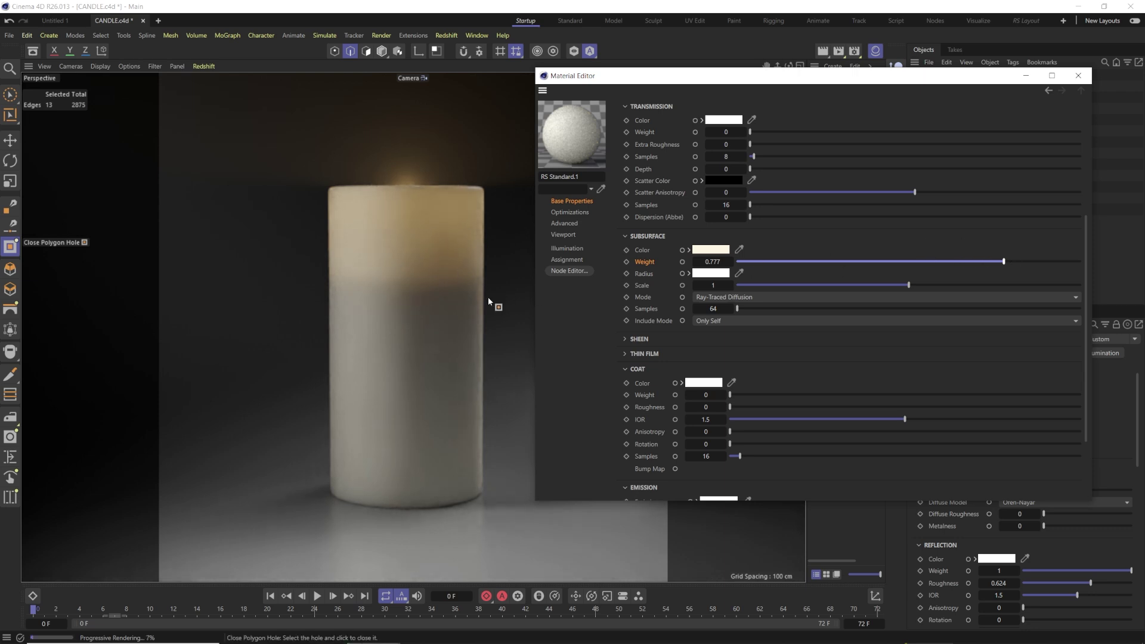
left_click_drag(1004, 261, 1100, 259)
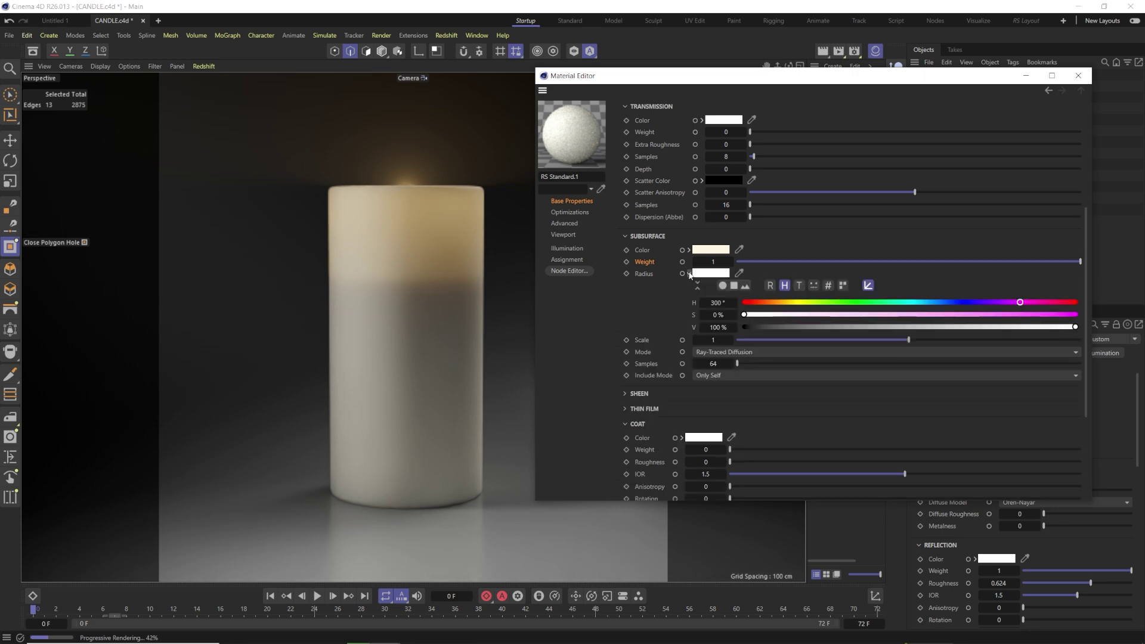
- Set the candle material's subsurface Radius color to black (H 0°, S 0%, V 0%)
left_click(642, 275)
left_click(644, 340)
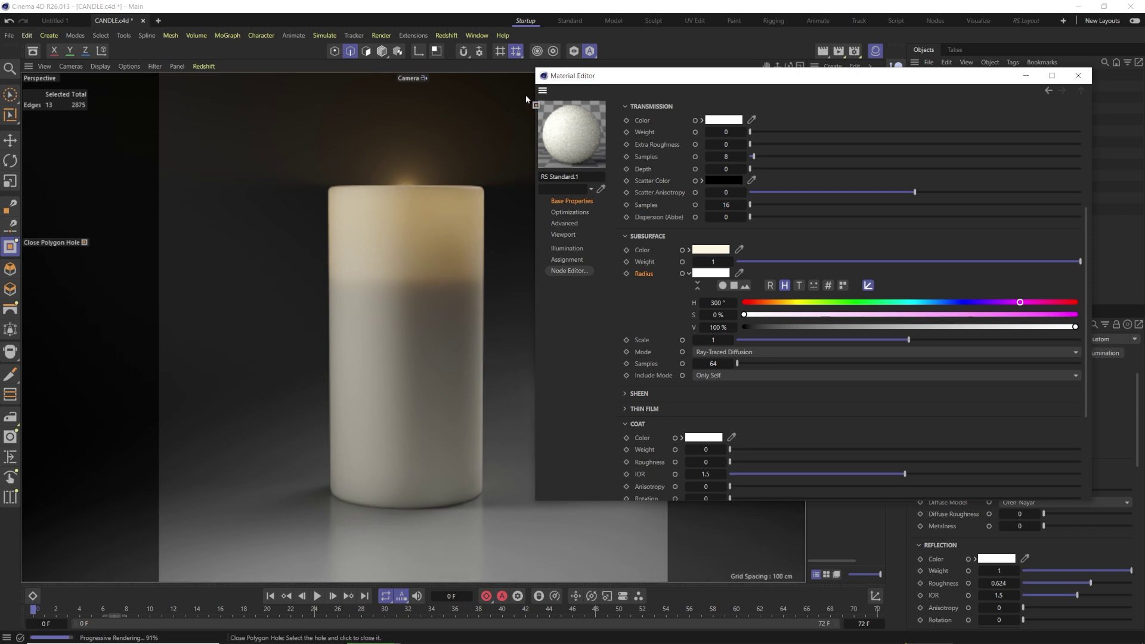
left_click_drag(692, 76, 729, 107)
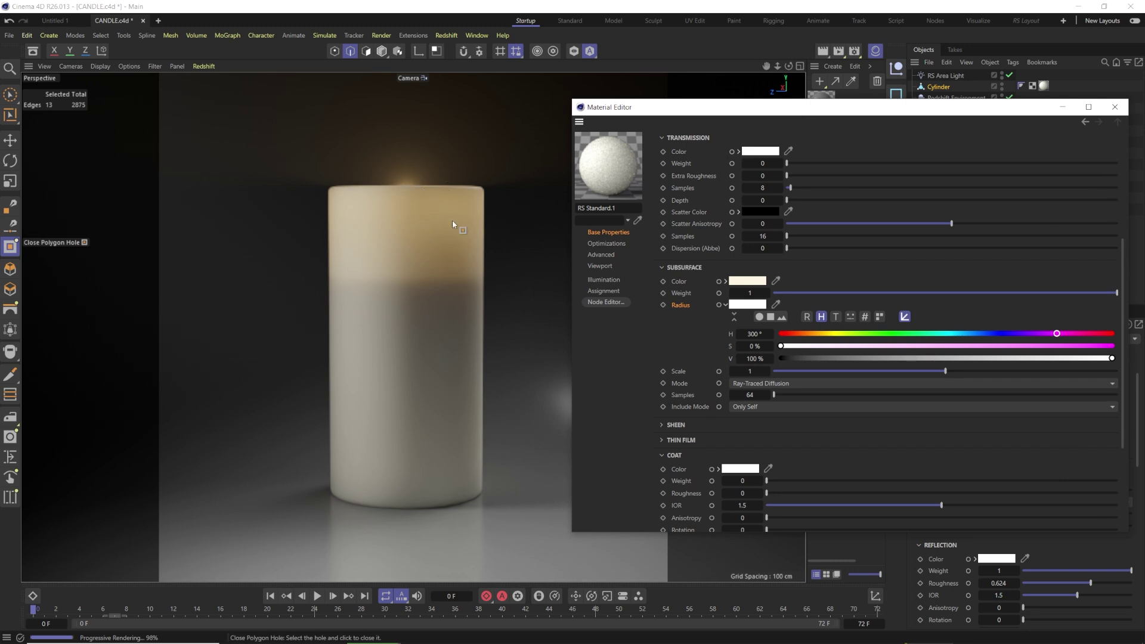
left_click_drag(768, 108, 694, 92)
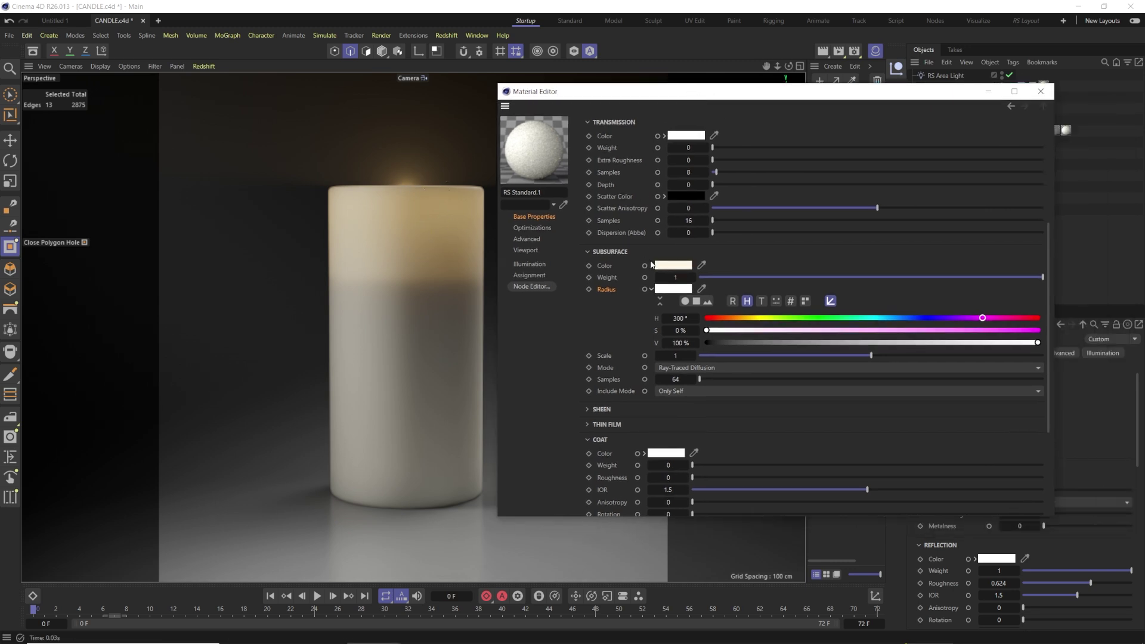
left_click(673, 289)
left_click_drag(563, 346, 562, 423)
left_click(783, 302)
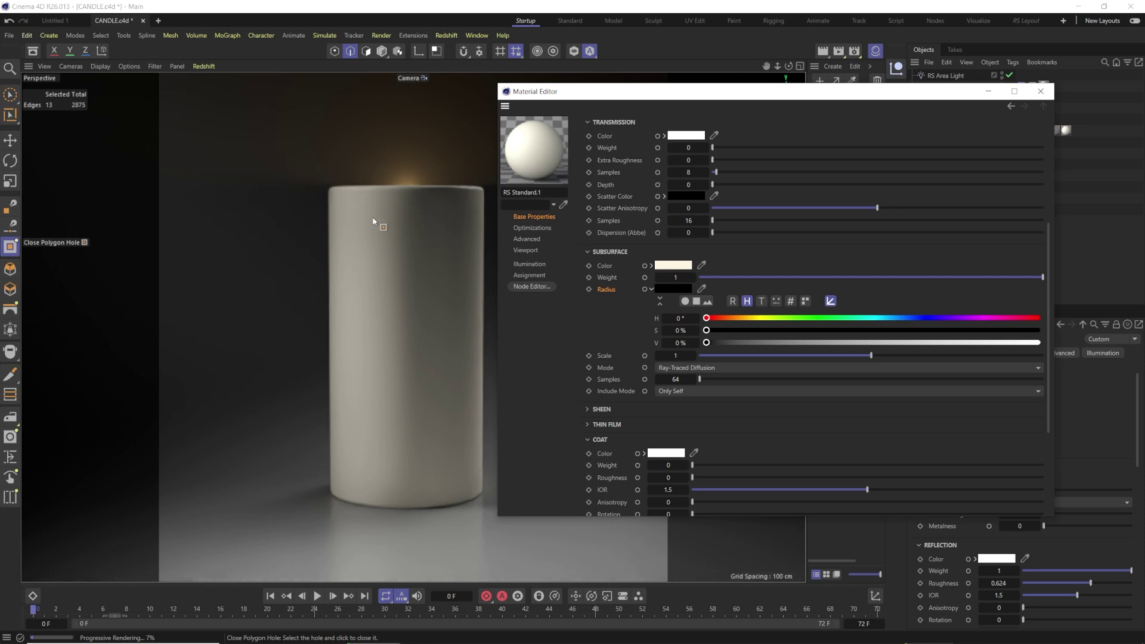
- Set the candle material's subsurface Radius color to white (H 0°, S 0%, V 100%)
left_click(671, 289)
mouse_move(583, 381)
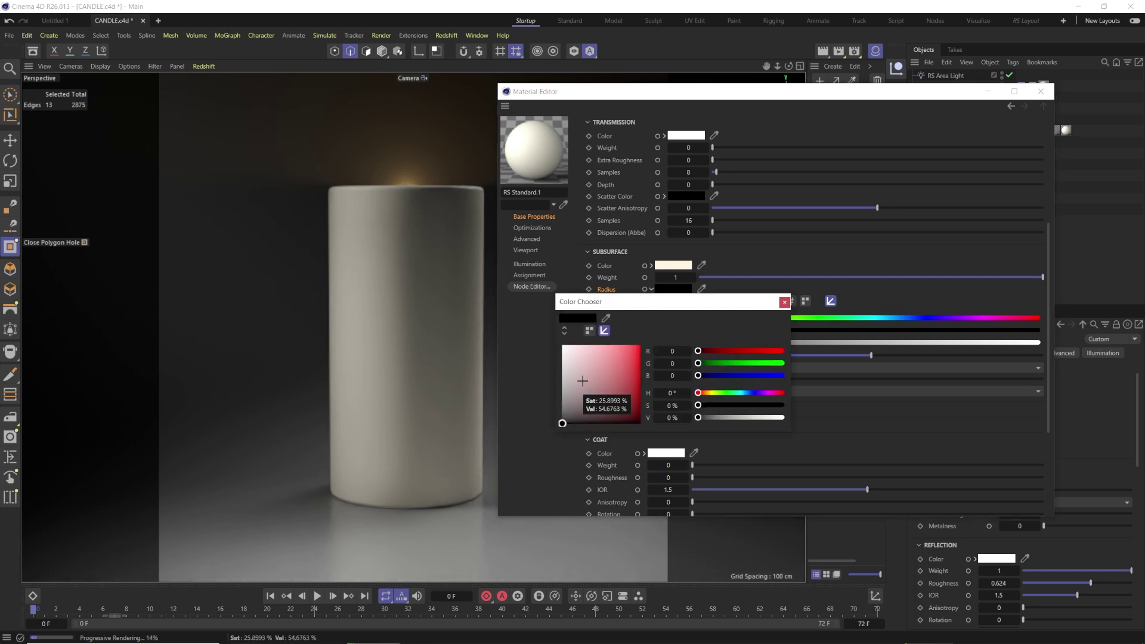
left_click_drag(583, 381, 562, 345)
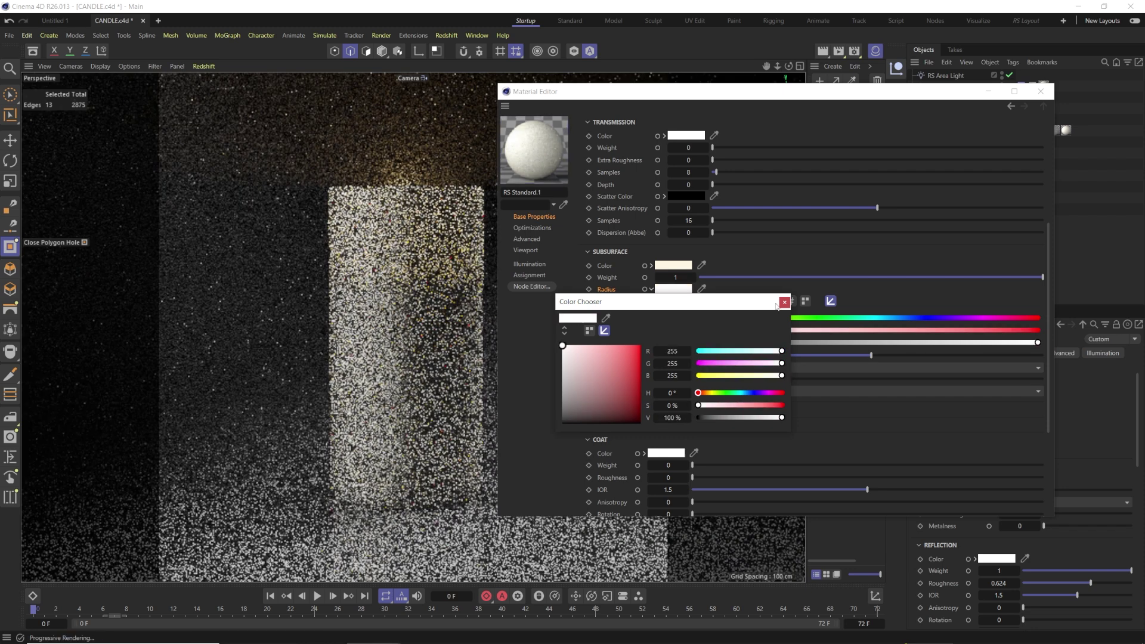
left_click(785, 302)
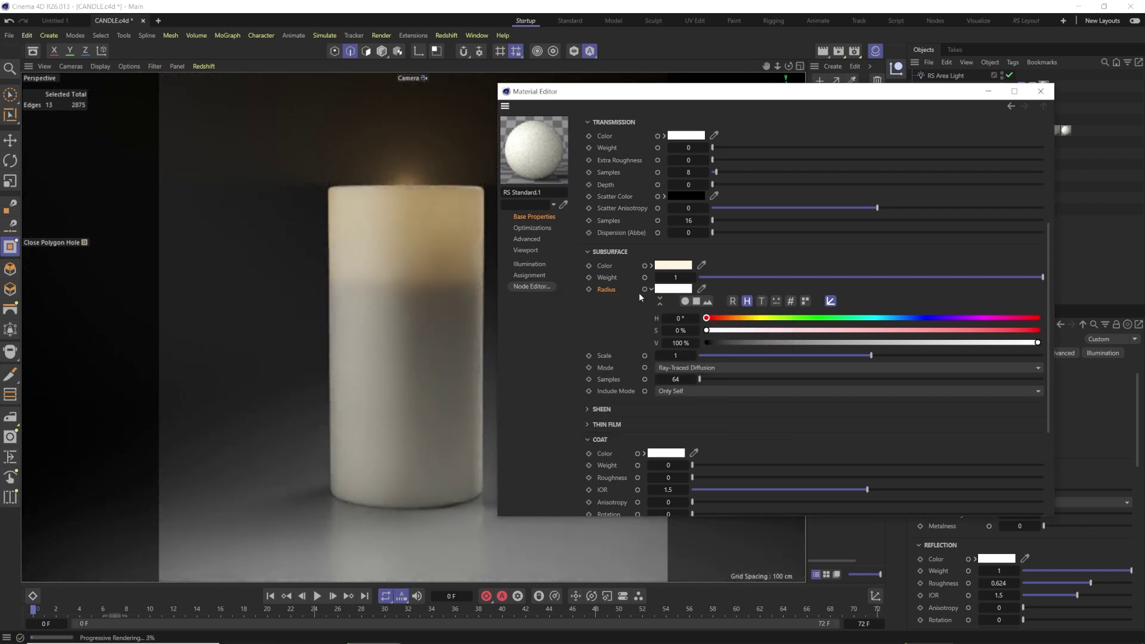
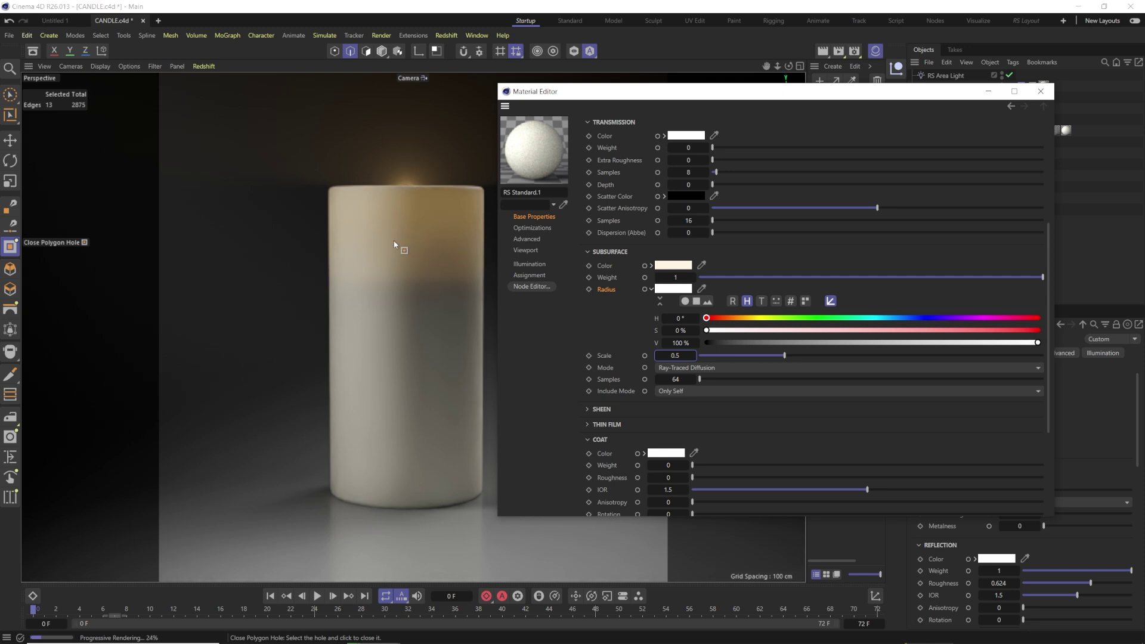
- Try subsurface Scale values of 20, 50 and 100 on the candle material
type("20")
key("Return")
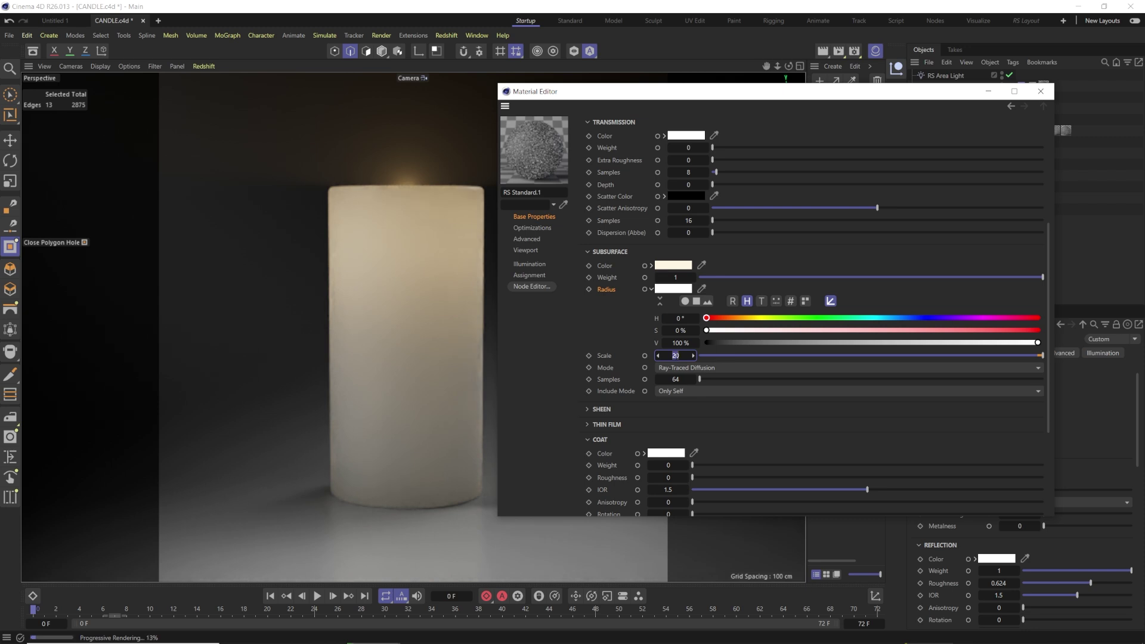
key("BackSpace")
key("Return")
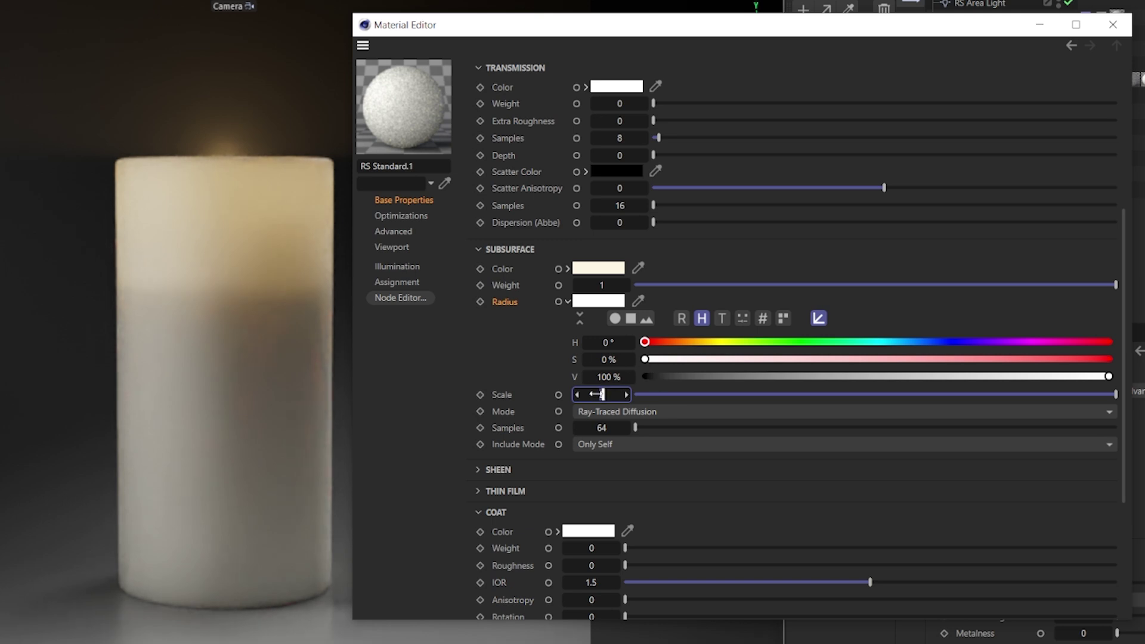
left_click_drag(597, 394, 597, 395)
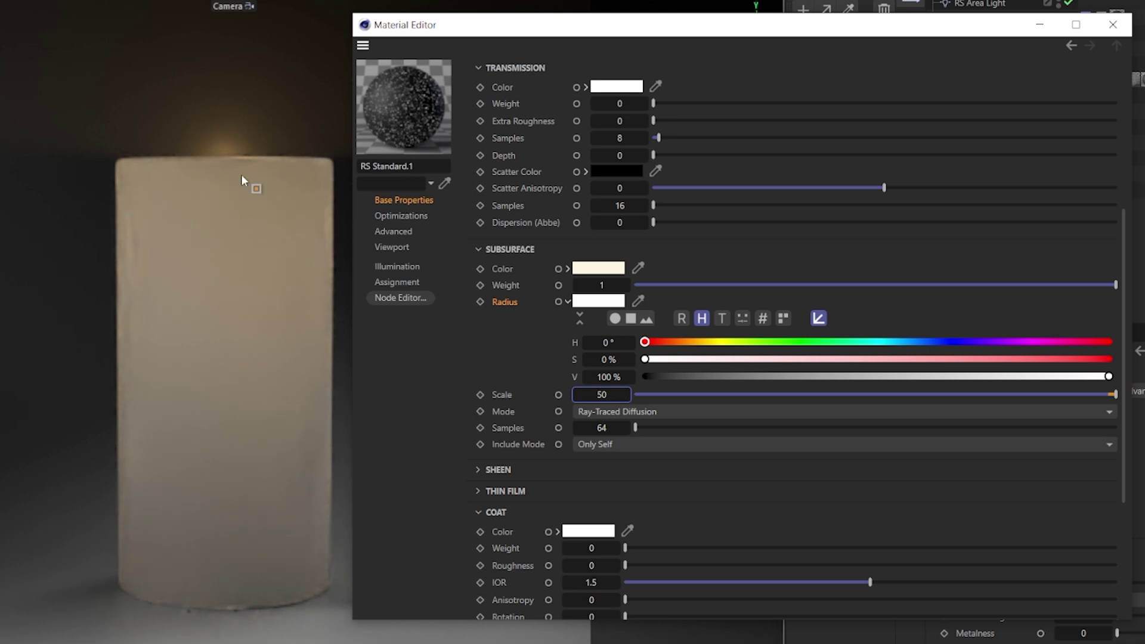
left_click_drag(613, 395, 612, 395)
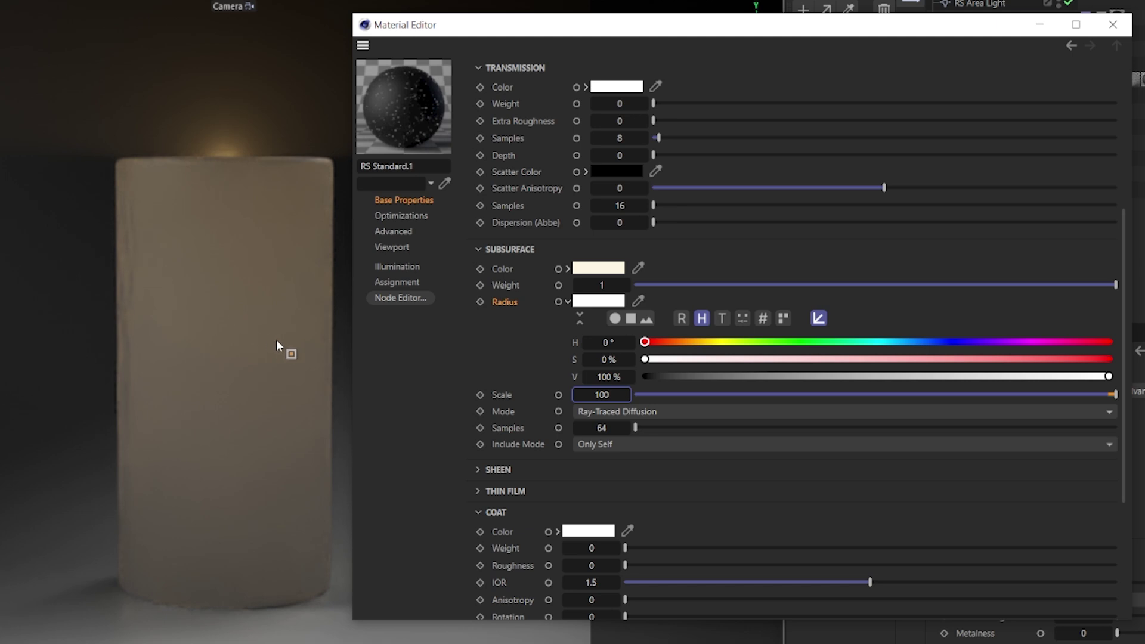
- Set the candle material's subsurface Scale to 2
left_click(606, 394)
type("2")
key("Return")
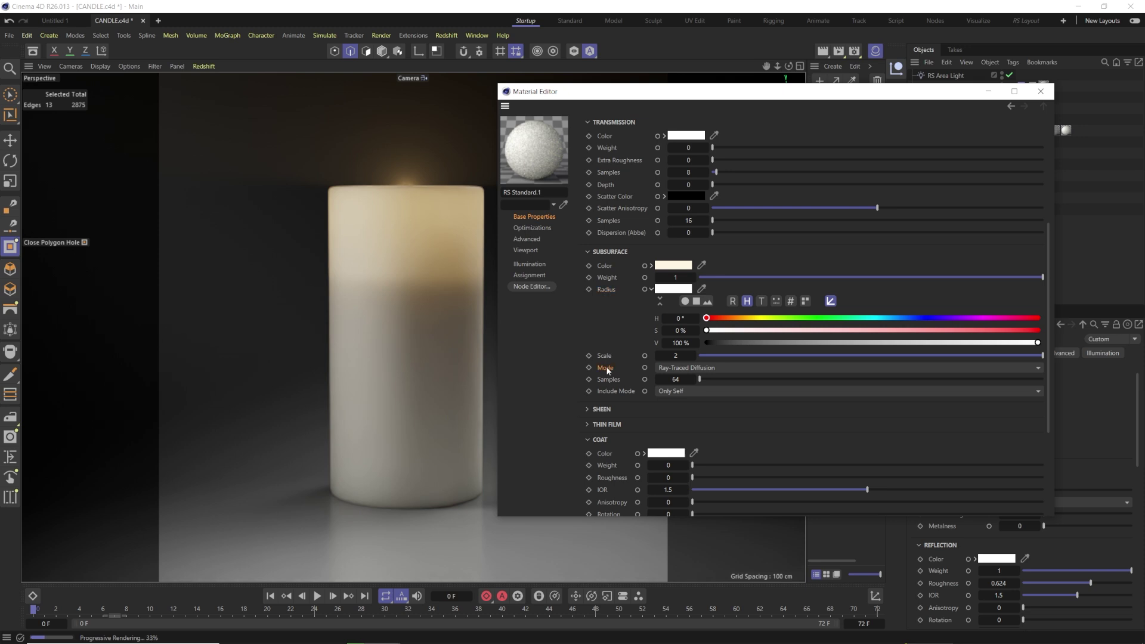
- Try the Point-Based Diffusion subsurface mode on the candle material, and return the mode to Ray-Traced Diffusion
left_click(742, 369)
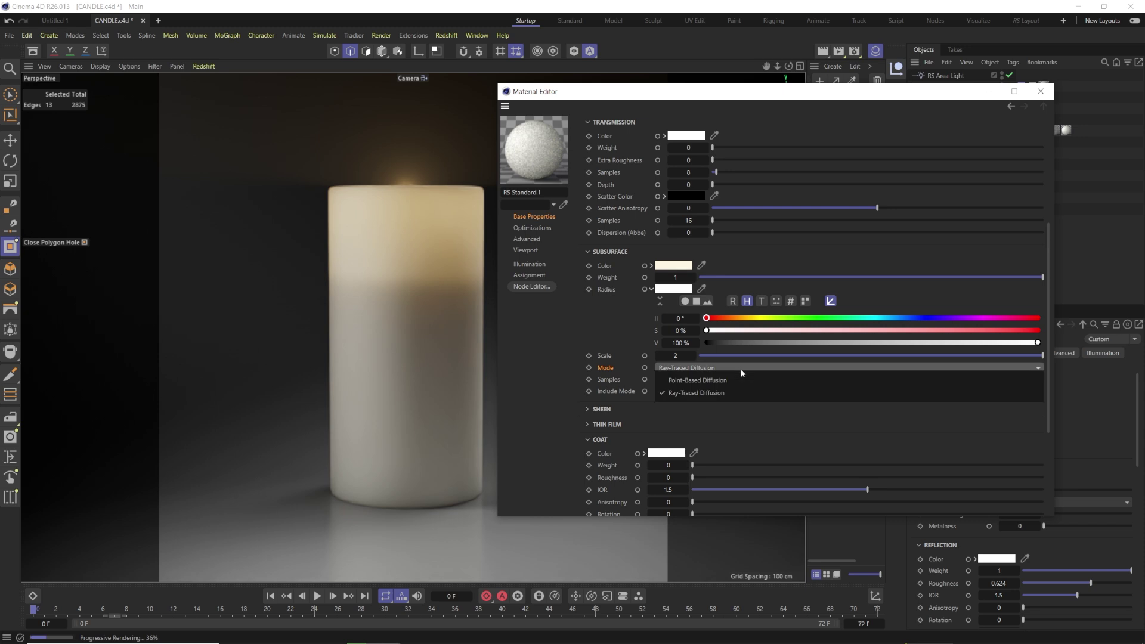
left_click(742, 373)
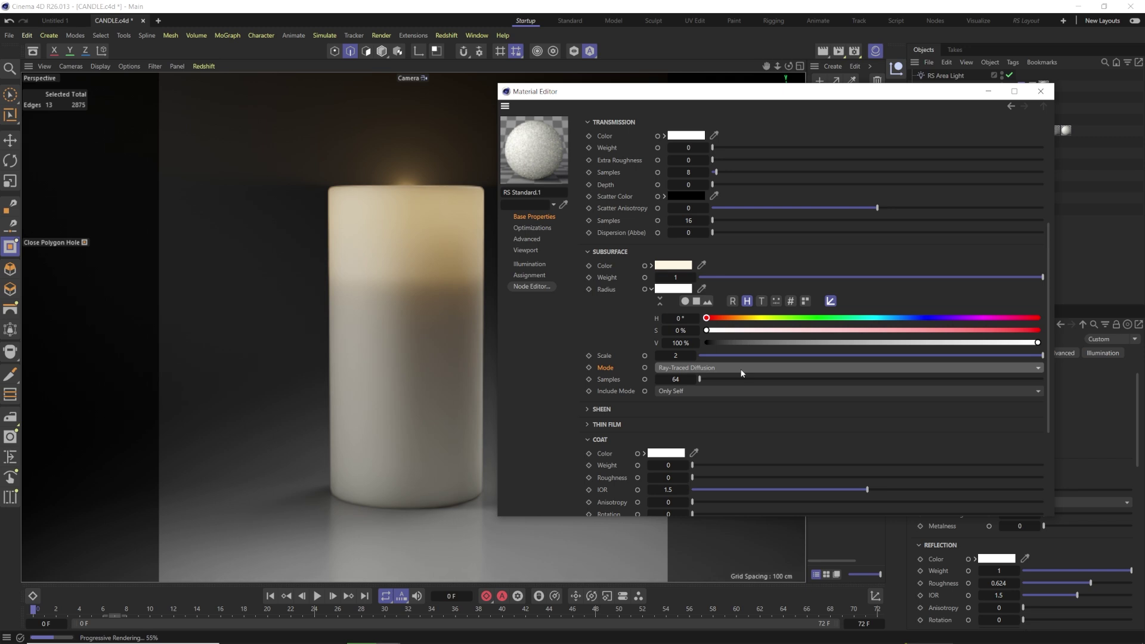
left_click(742, 368)
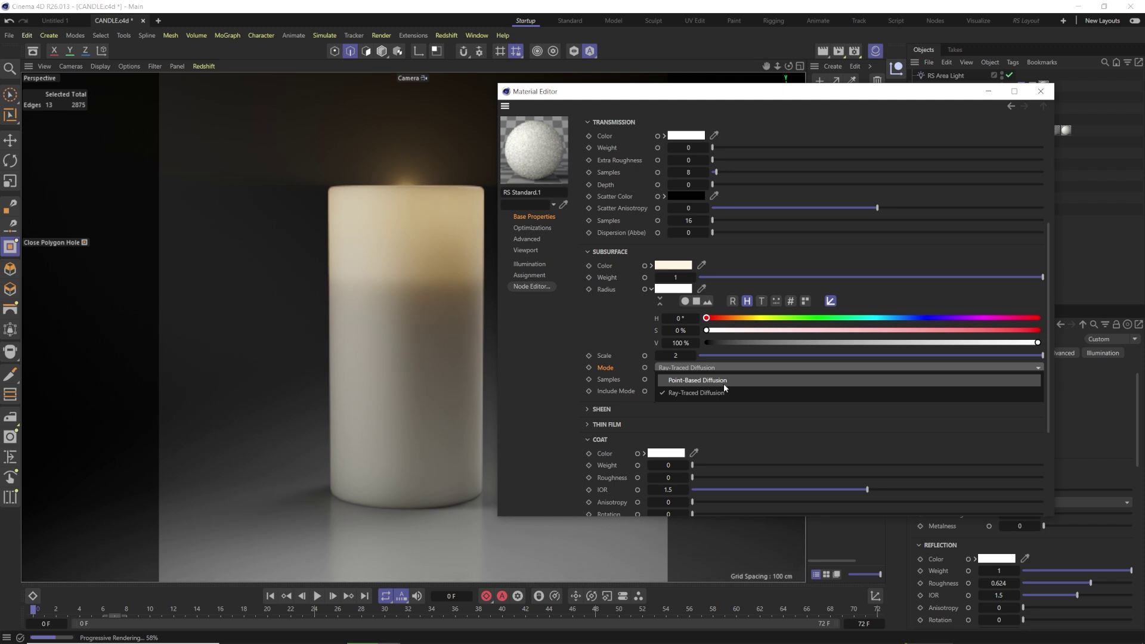
left_click(724, 384)
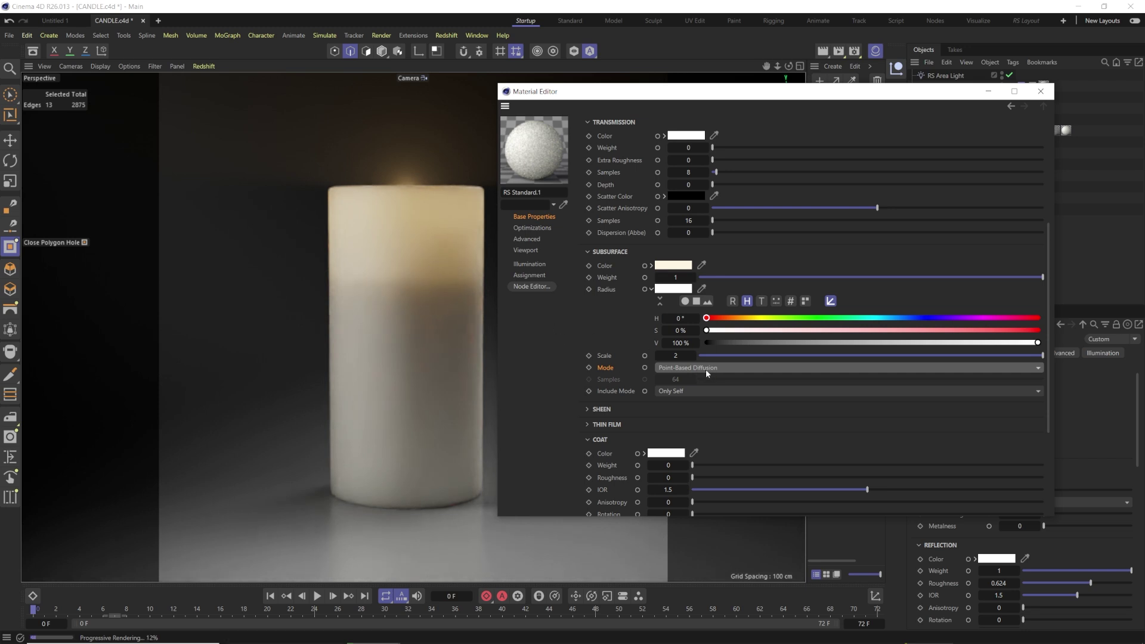
left_click(707, 370)
left_click(695, 392)
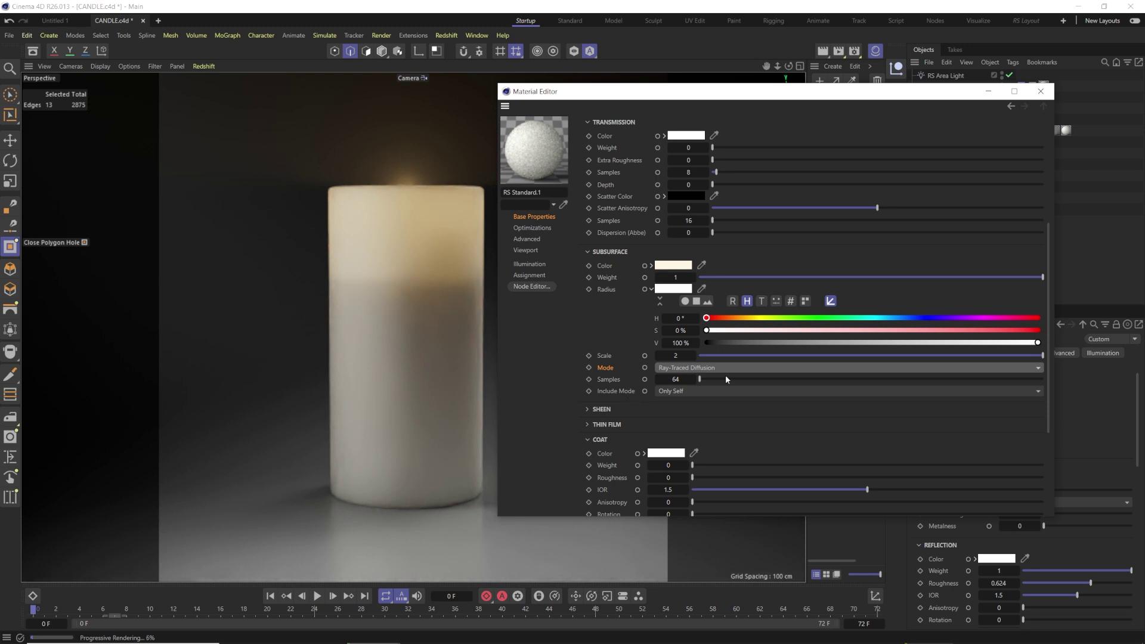
left_click(703, 380)
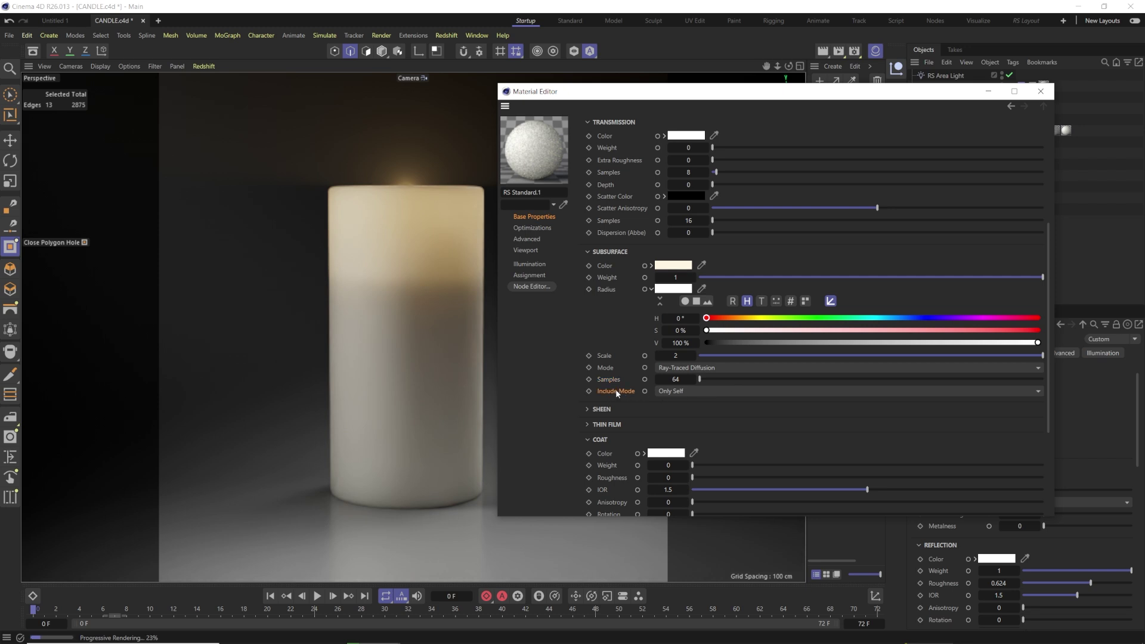
- Close the material editor and scrub to frame 17 with the sphere-shaped RS Area Light selected to examine its animated intensity
left_click_drag(716, 91, 731, 73)
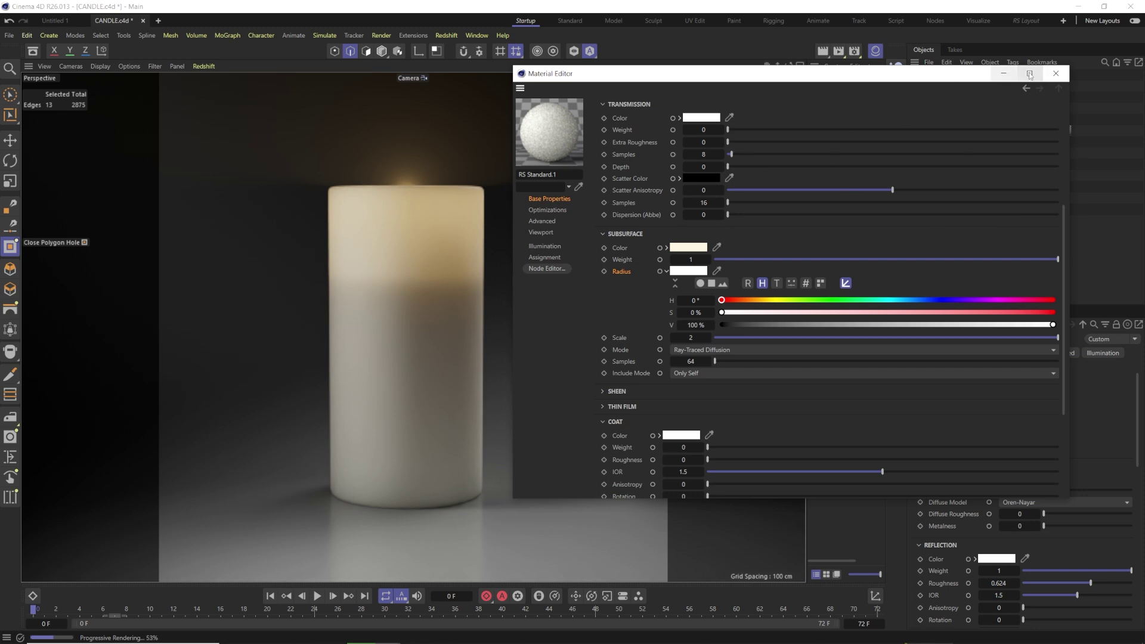
left_click(1056, 73)
left_click(946, 76)
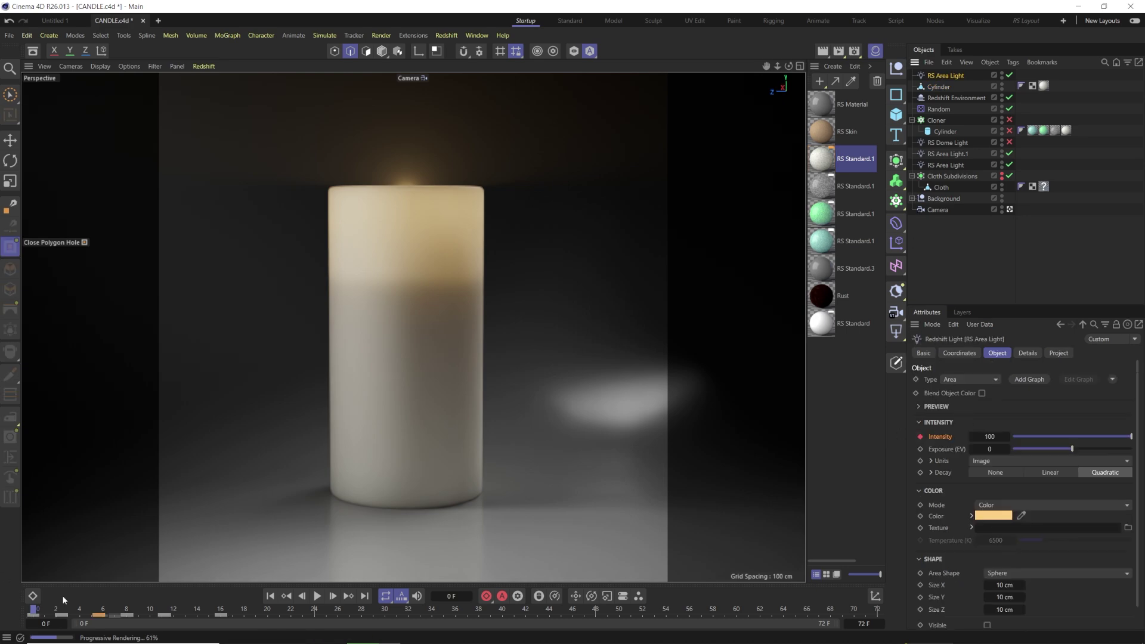
left_click_drag(41, 613, 232, 606)
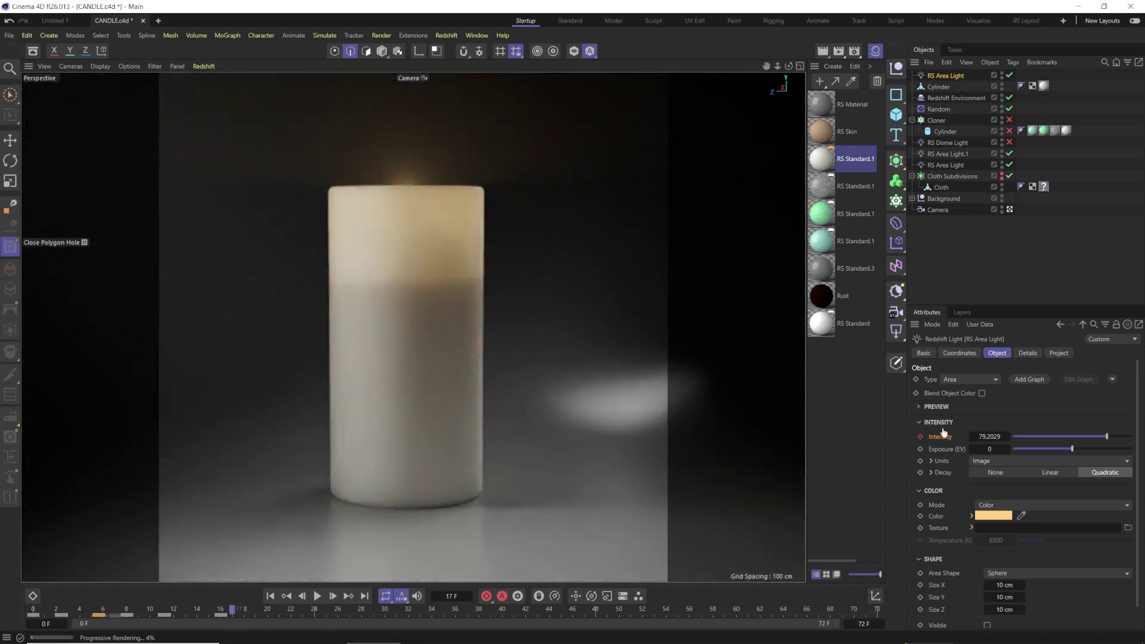
- Disable the three RS area lights and enable the RS Dome Light so it alone lights the candle
left_click(1009, 75)
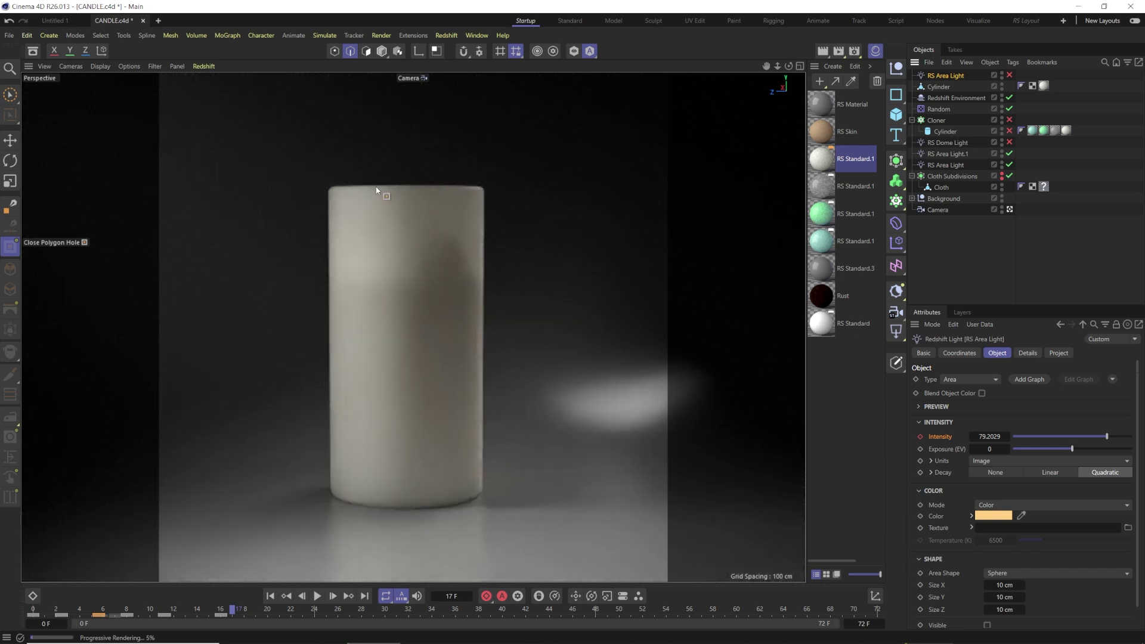
left_click(1010, 154)
left_click(1010, 165)
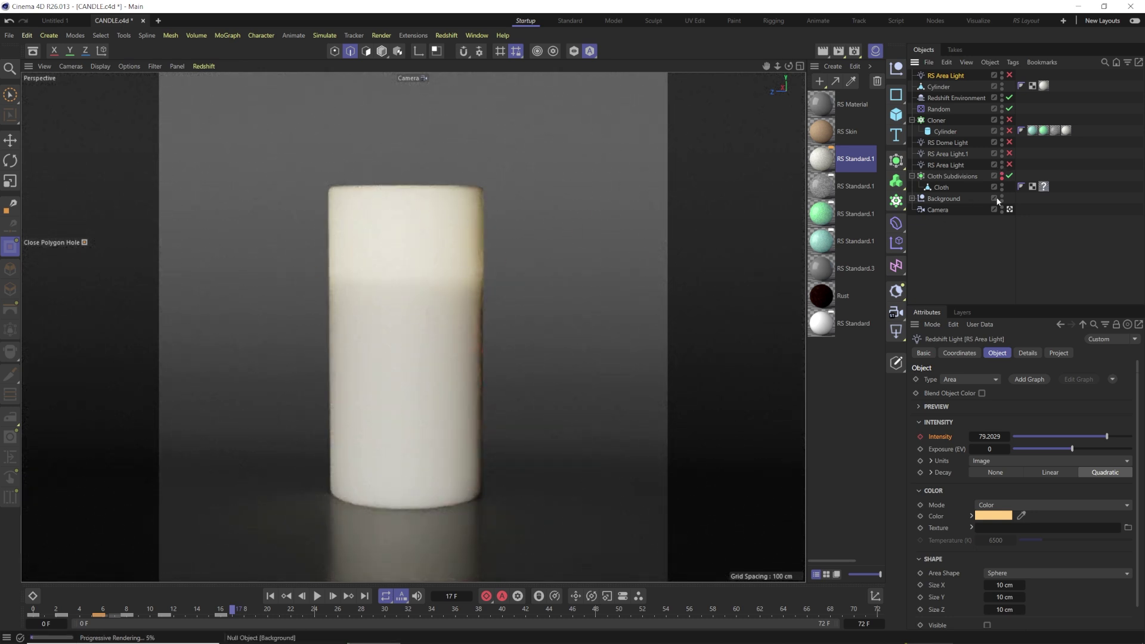
left_click(1009, 143)
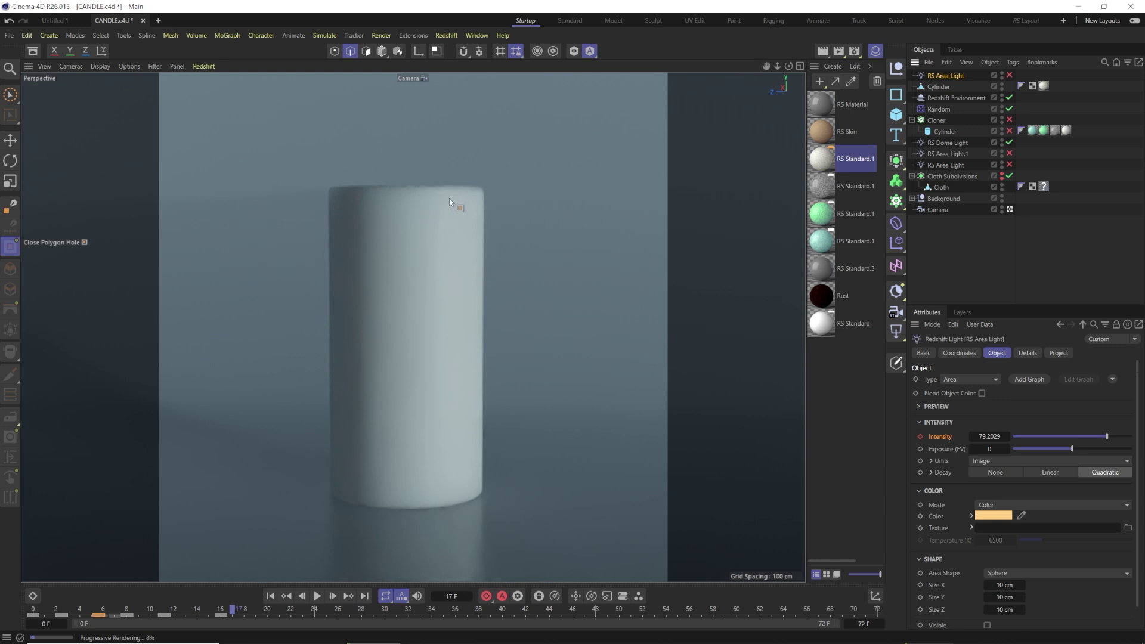
- Set the RS Dome Light's intensity to 0.226
left_click(944, 144)
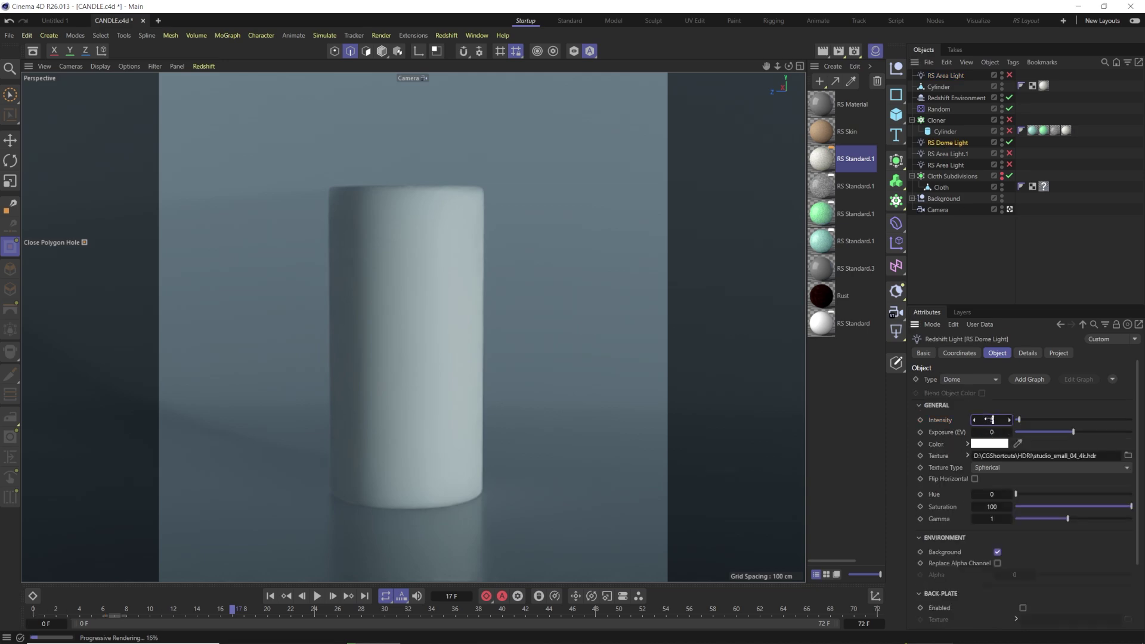
left_click_drag(992, 420, 997, 420)
double_click(993, 420)
type("1")
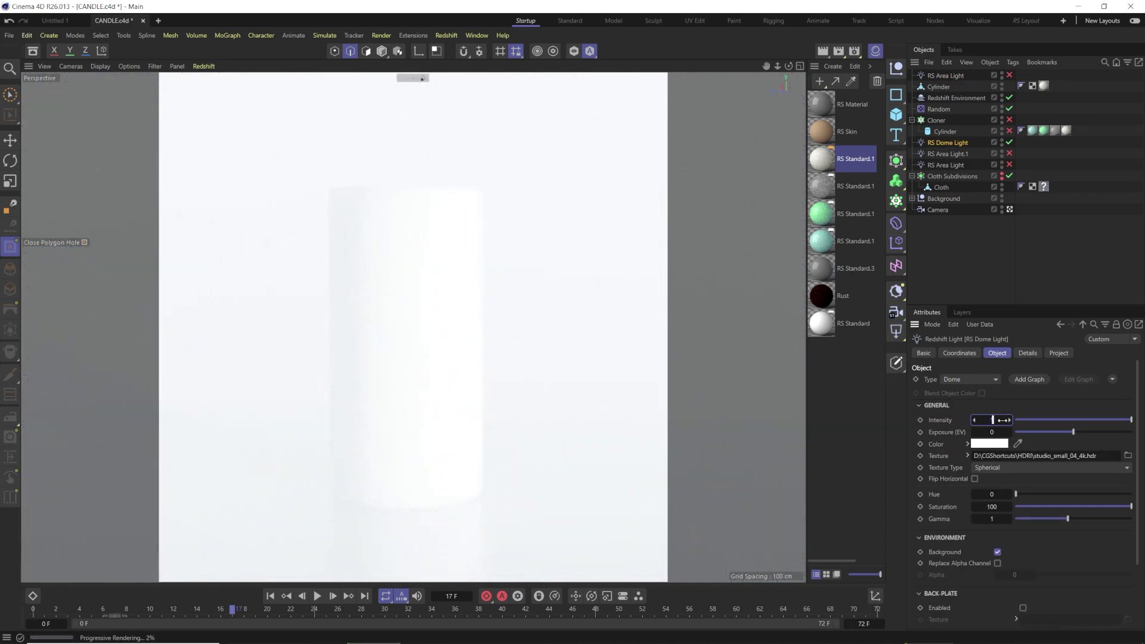
key("Return")
left_click_drag(1029, 420, 1021, 422)
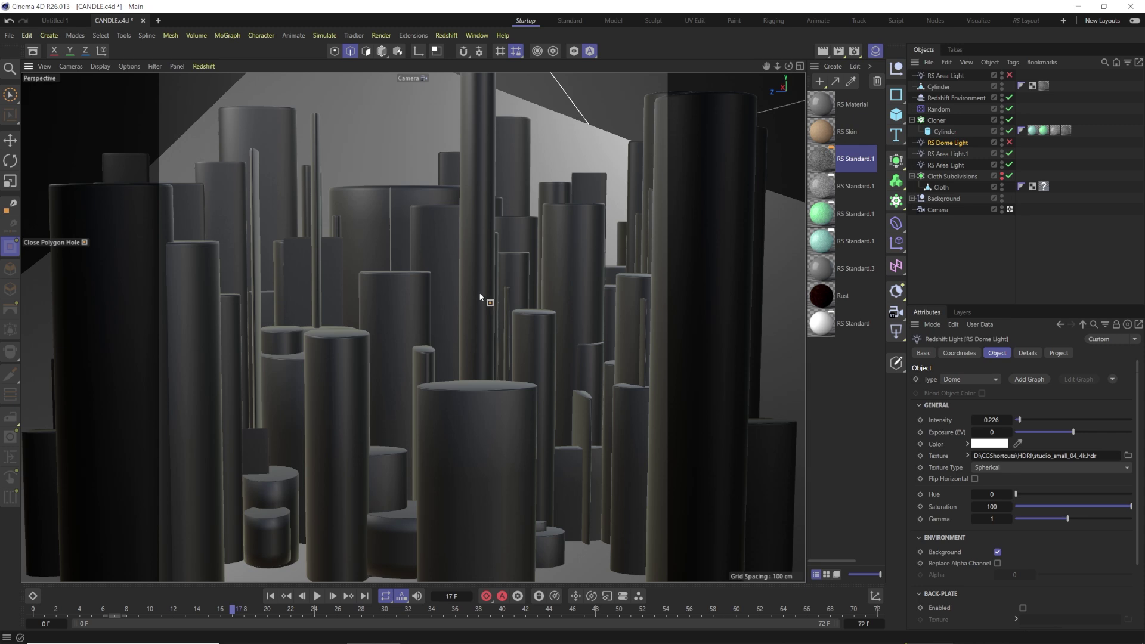
- Examine the placement and settings of the two rectangular area lights around the cloned cylinders in the four-view layout
middle_click(480, 296)
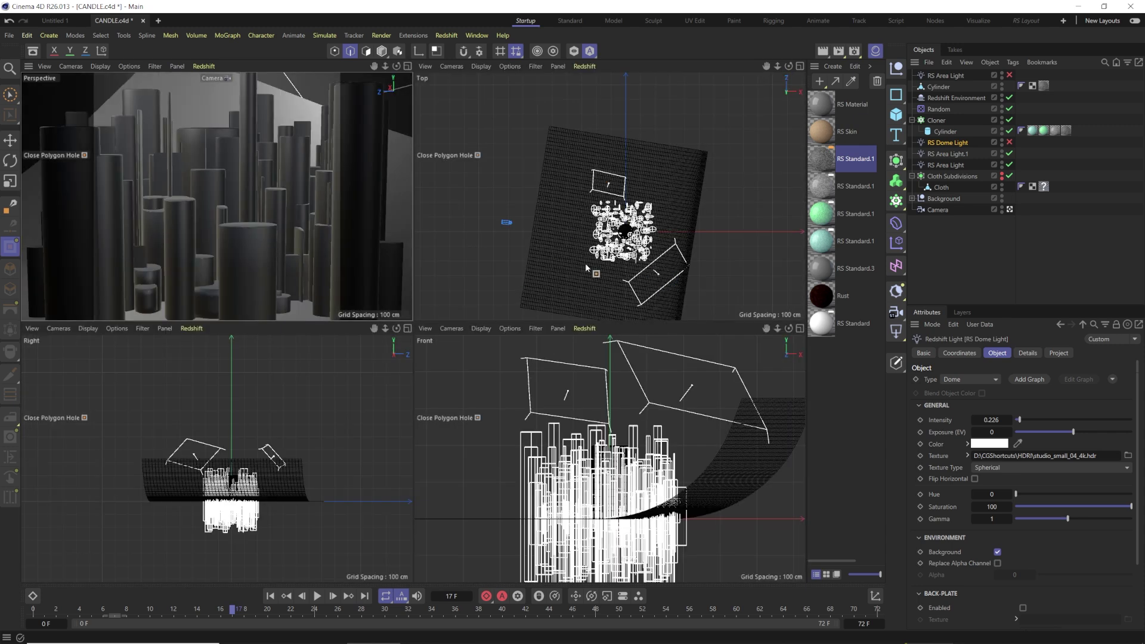
left_click(938, 155)
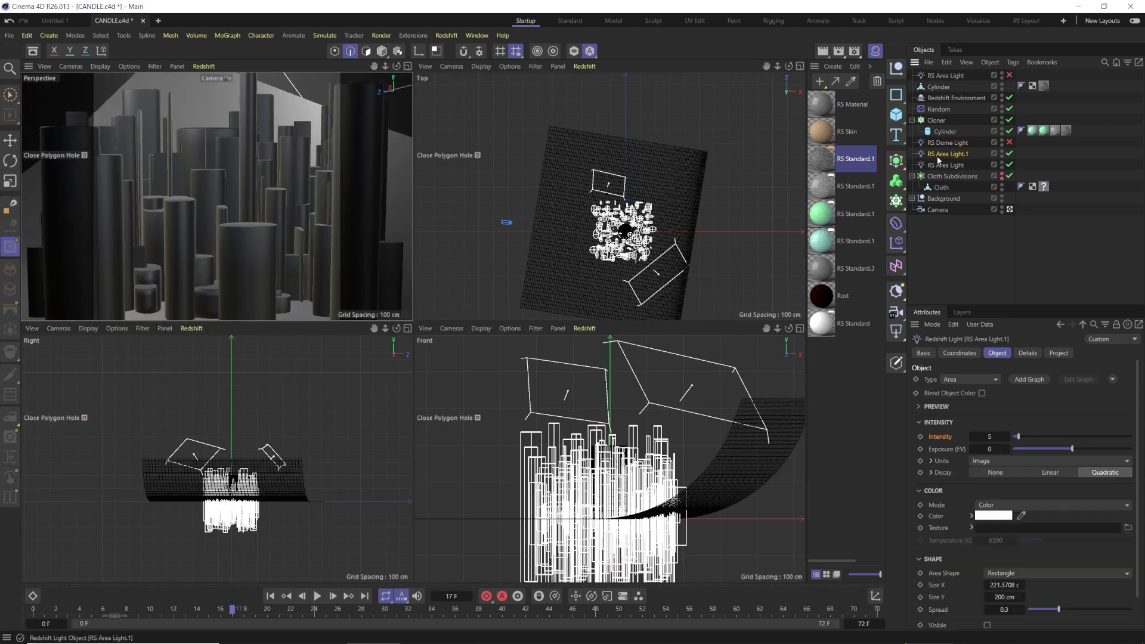
key("e")
left_click(956, 98)
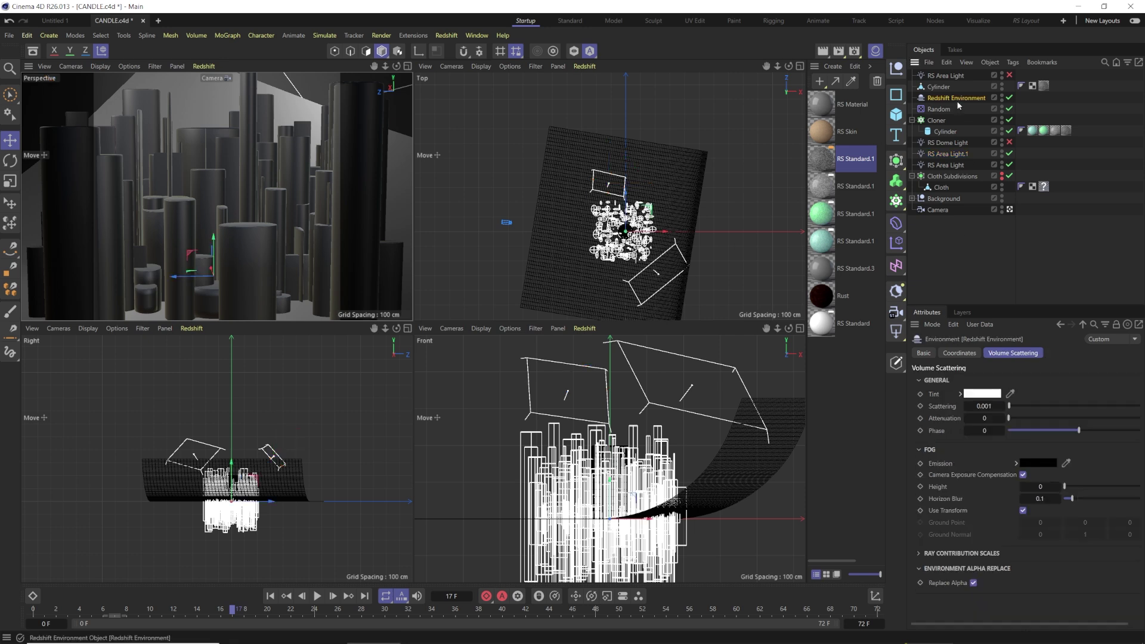
left_click(948, 154)
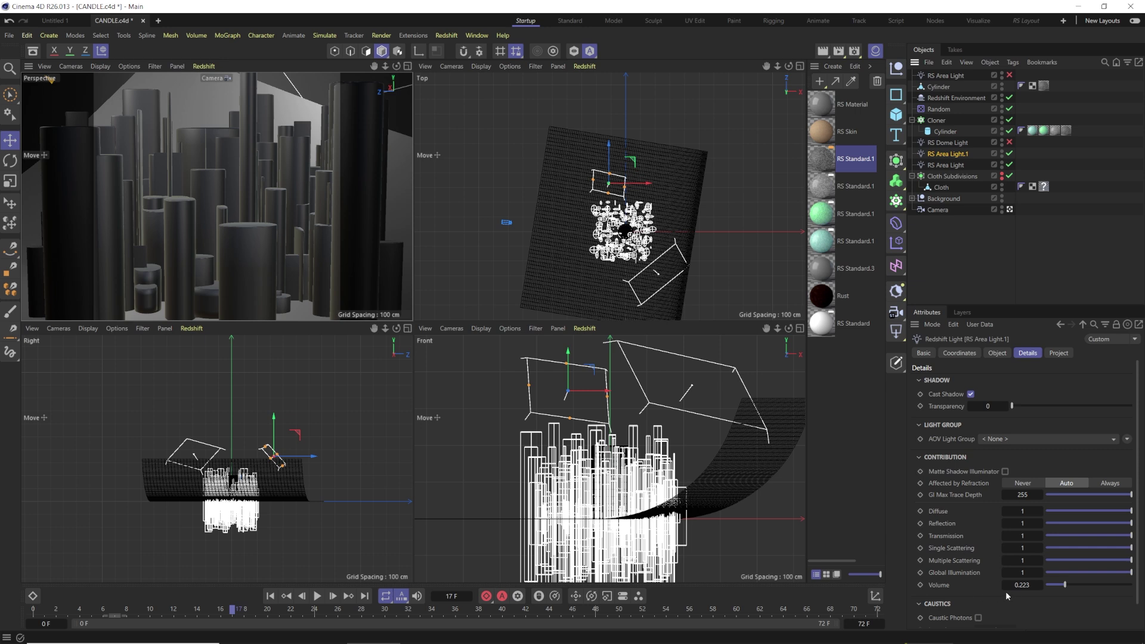
left_click(998, 353)
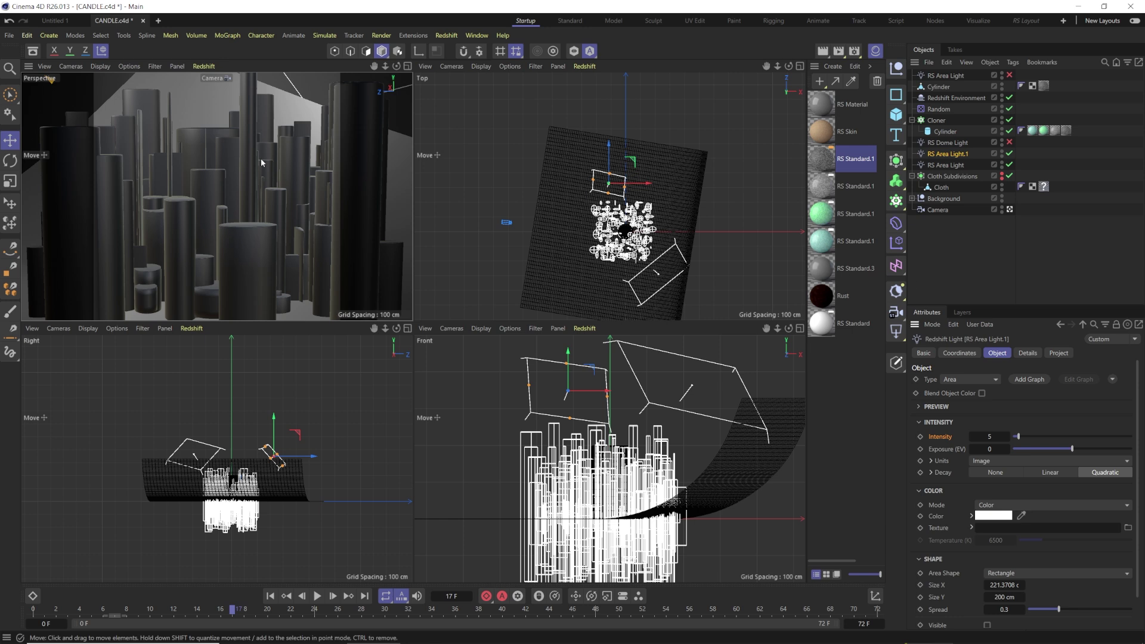
left_click(948, 165)
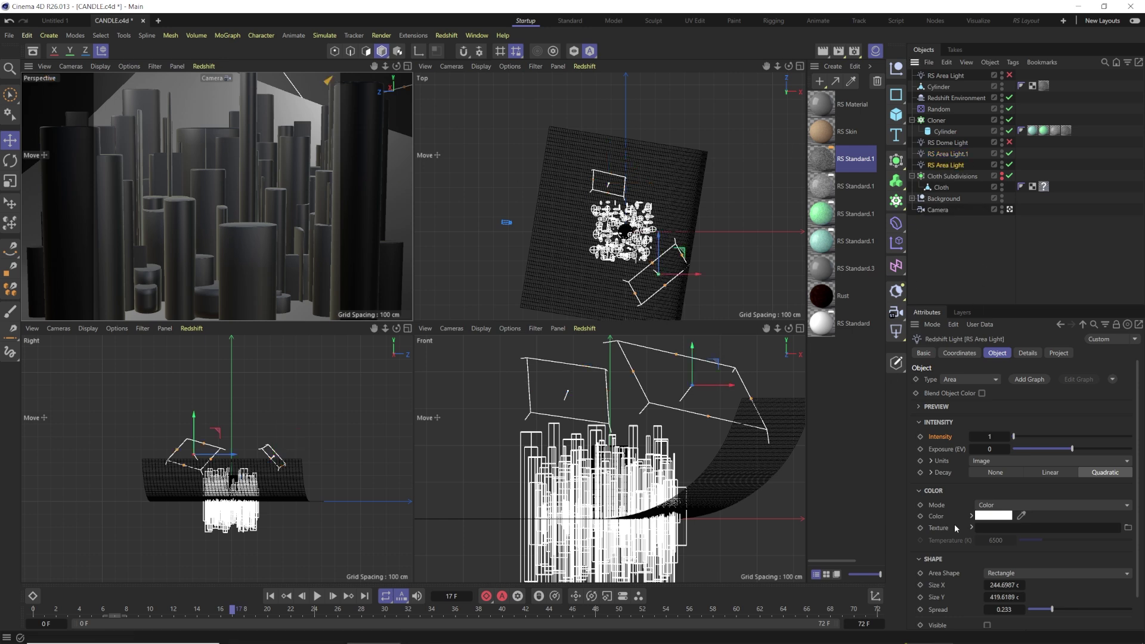
scroll(959, 556, "down", 1)
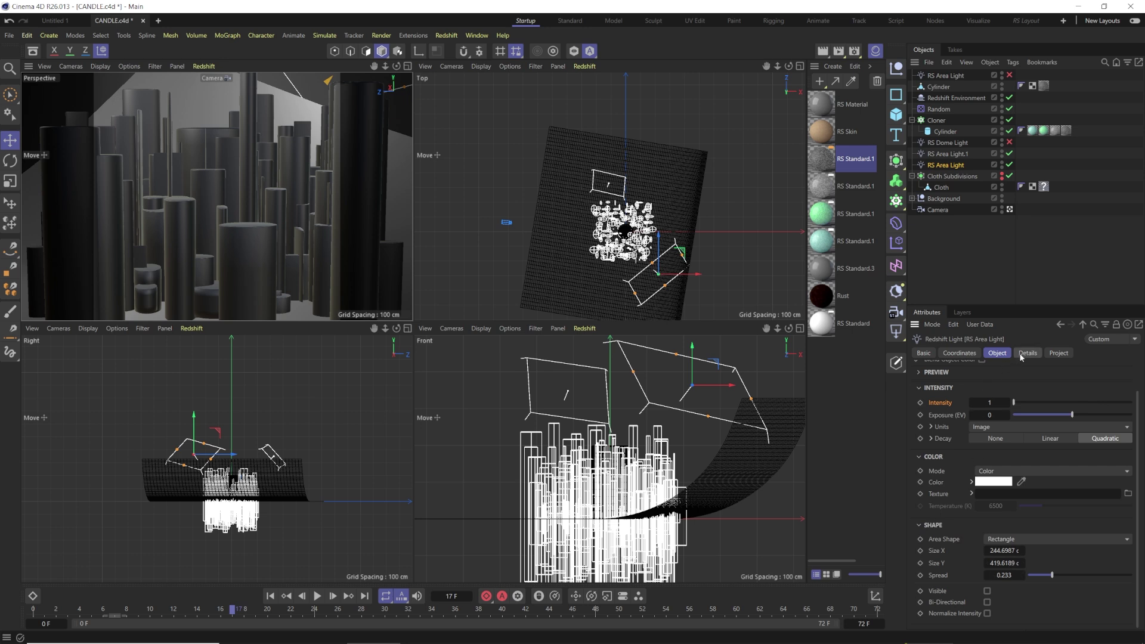
- Maximize the perspective view and start the Redshift IPR on the cloned cylinders
middle_click(163, 197)
left_click(204, 67)
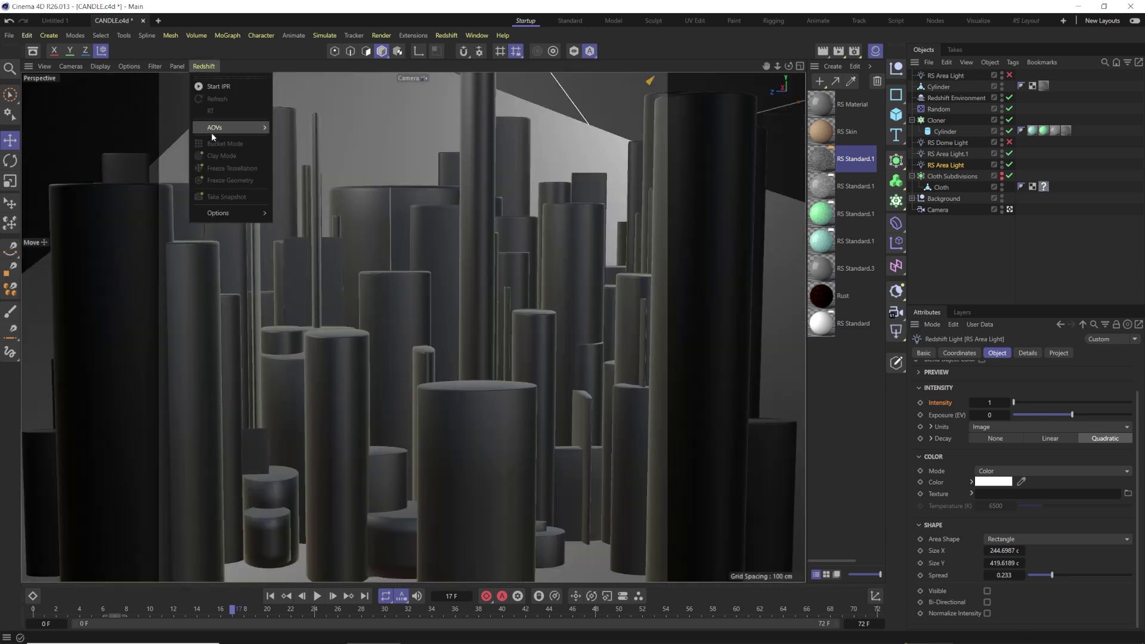
left_click(217, 84)
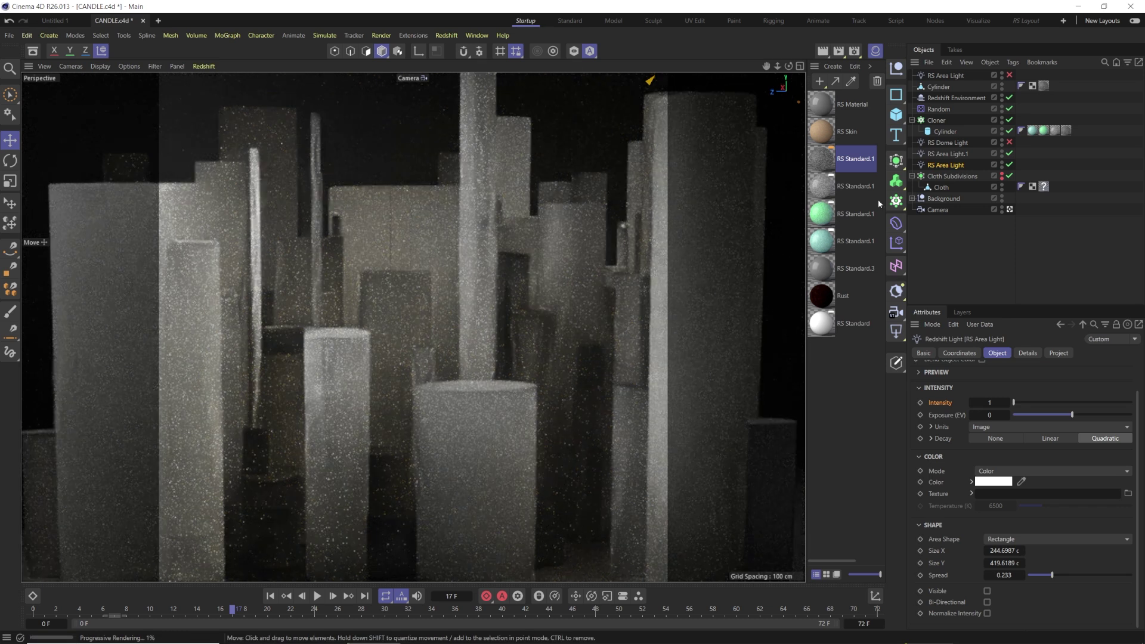
- Open the RS Standard.1 candle material with the red base color for editing, and move its editor clear of the render
left_click(948, 154)
left_click(946, 165)
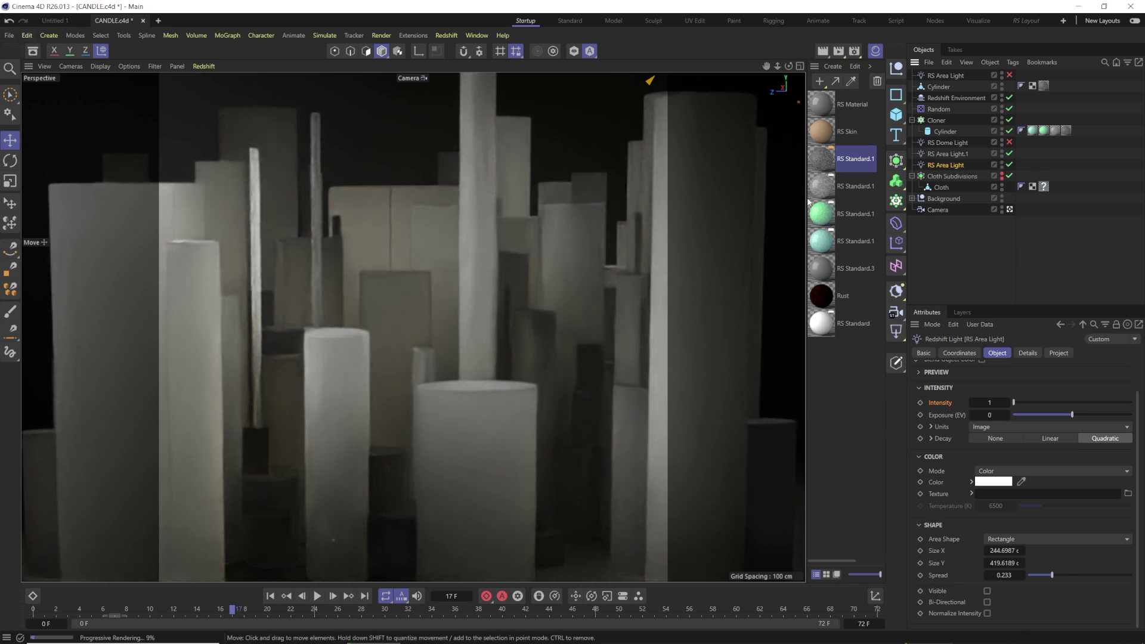
double_click(828, 170)
left_click_drag(828, 149, 884, 271)
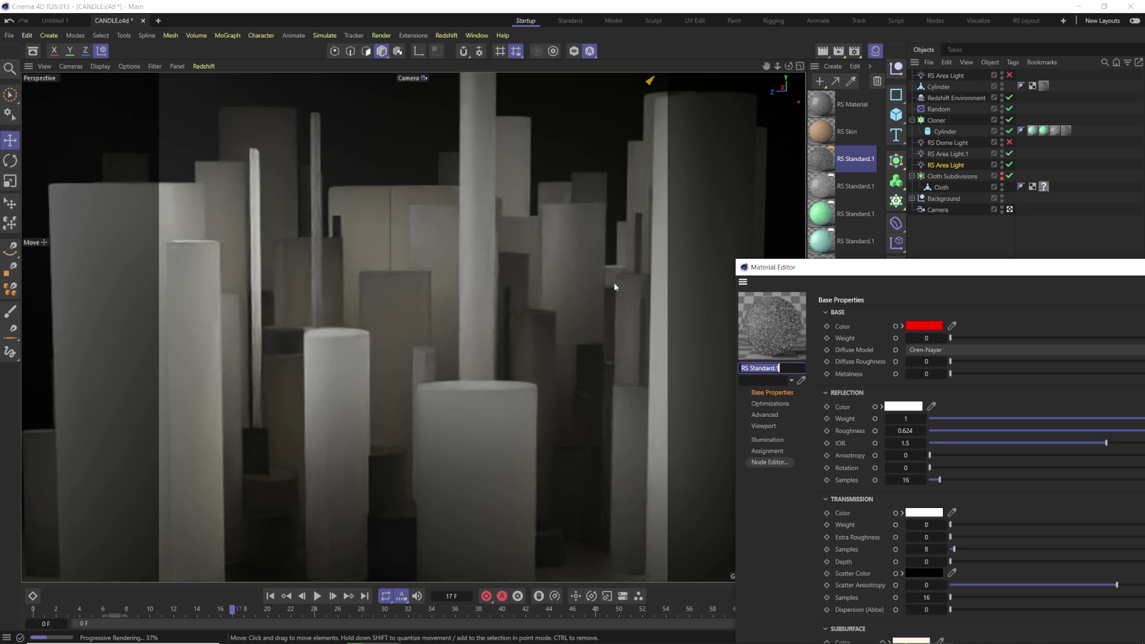
- Set the candle material's subsurface color to pure white and move its editor clear of the render
left_click_drag(775, 266, 525, 91)
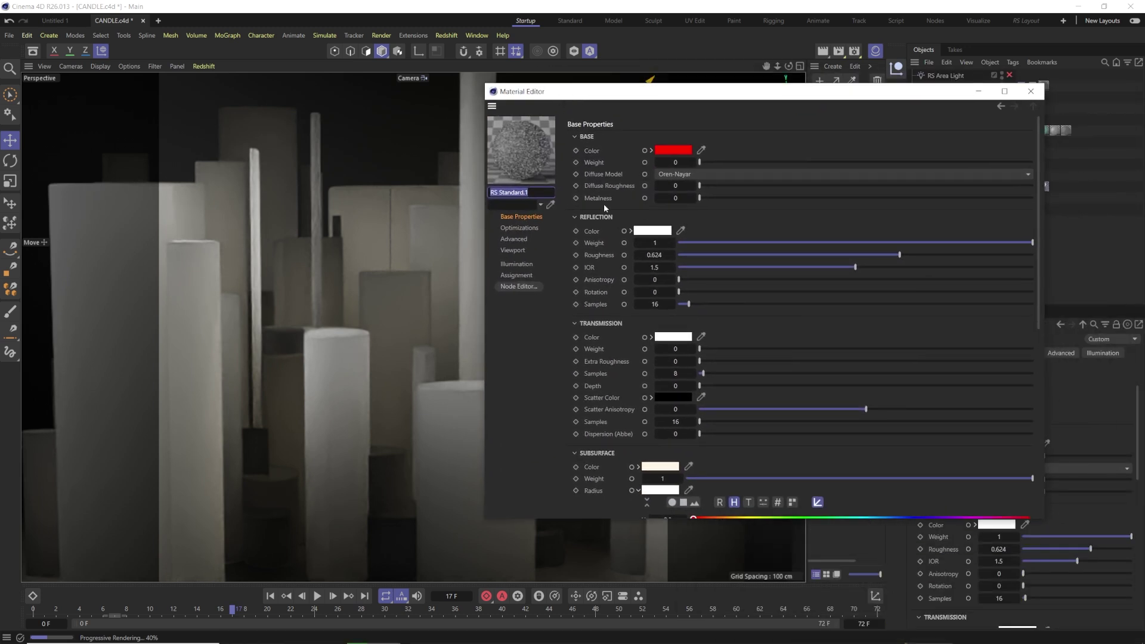
left_click_drag(654, 91, 720, 91)
scroll(722, 269, "down", 3)
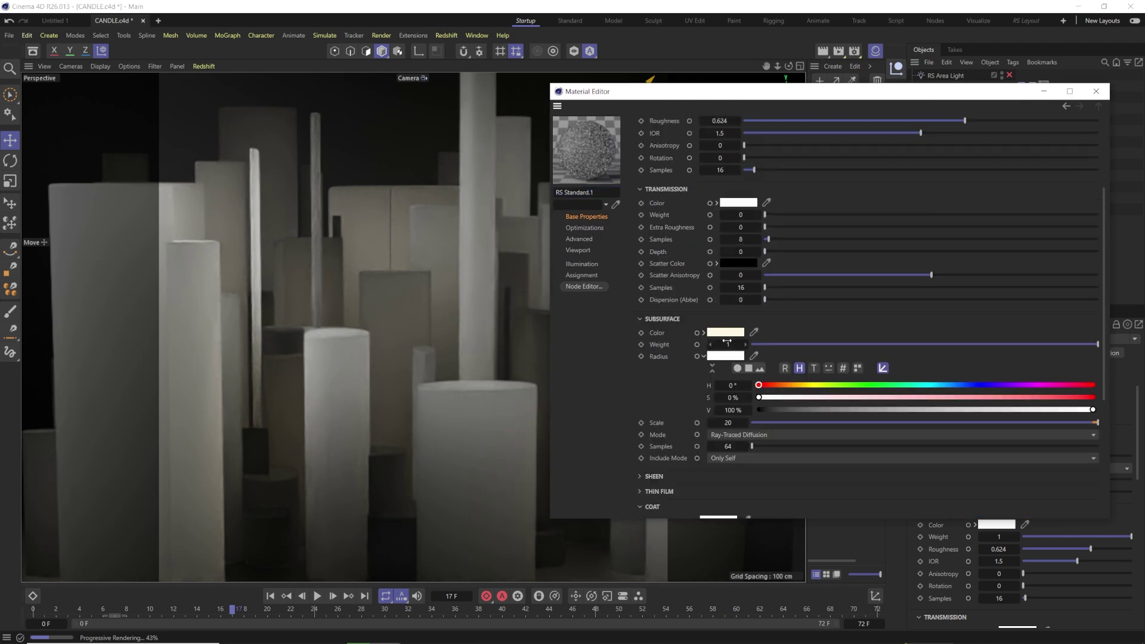
left_click(725, 333)
left_click_drag(652, 397, 614, 388)
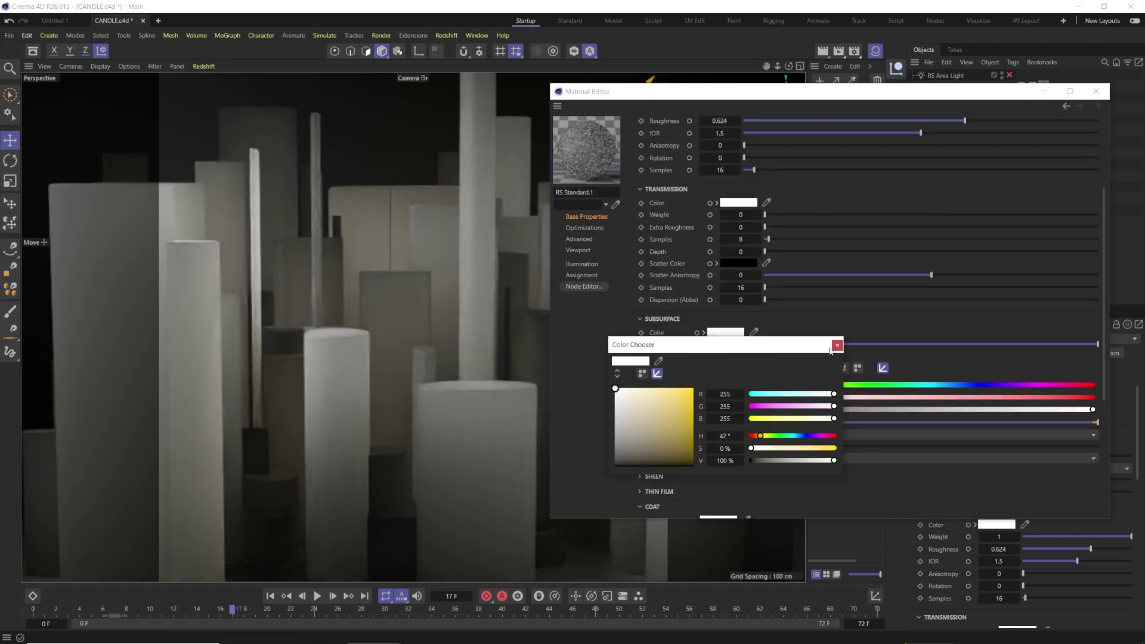
left_click(837, 345)
left_click_drag(749, 92, 820, 96)
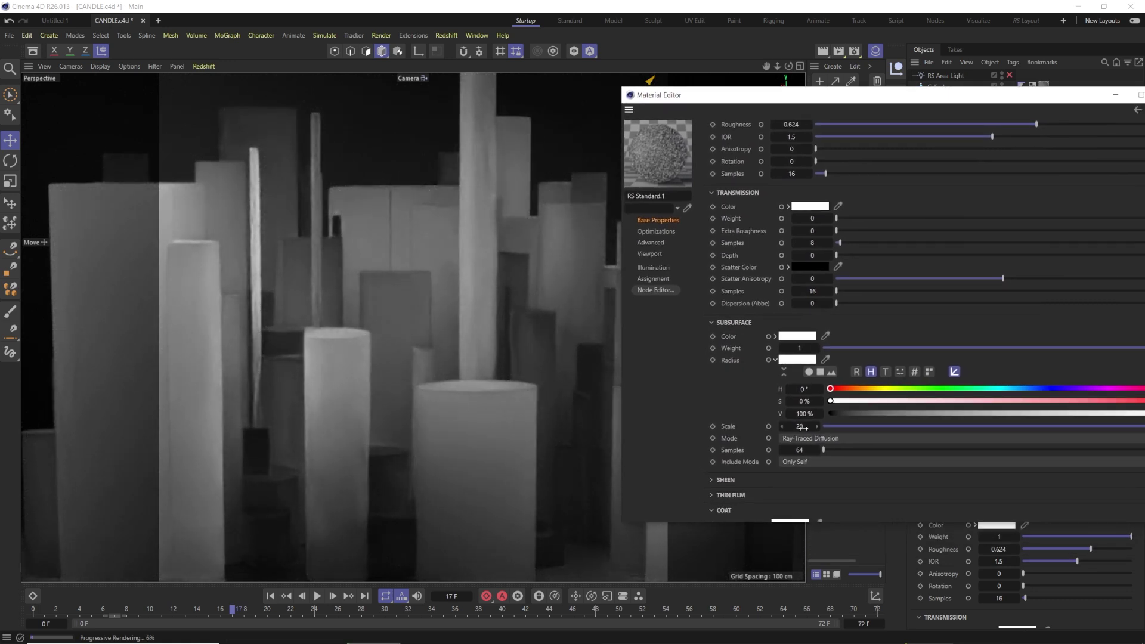
- Try a strongly saturated red as the subsurface radius color
left_click(796, 361)
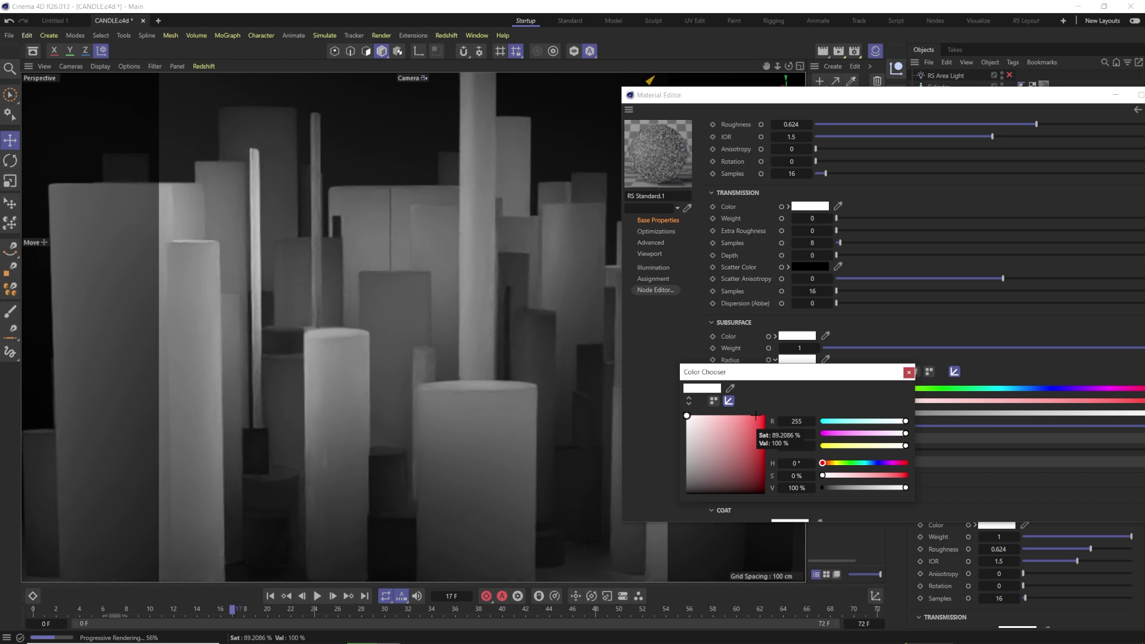
left_click_drag(756, 416, 765, 416)
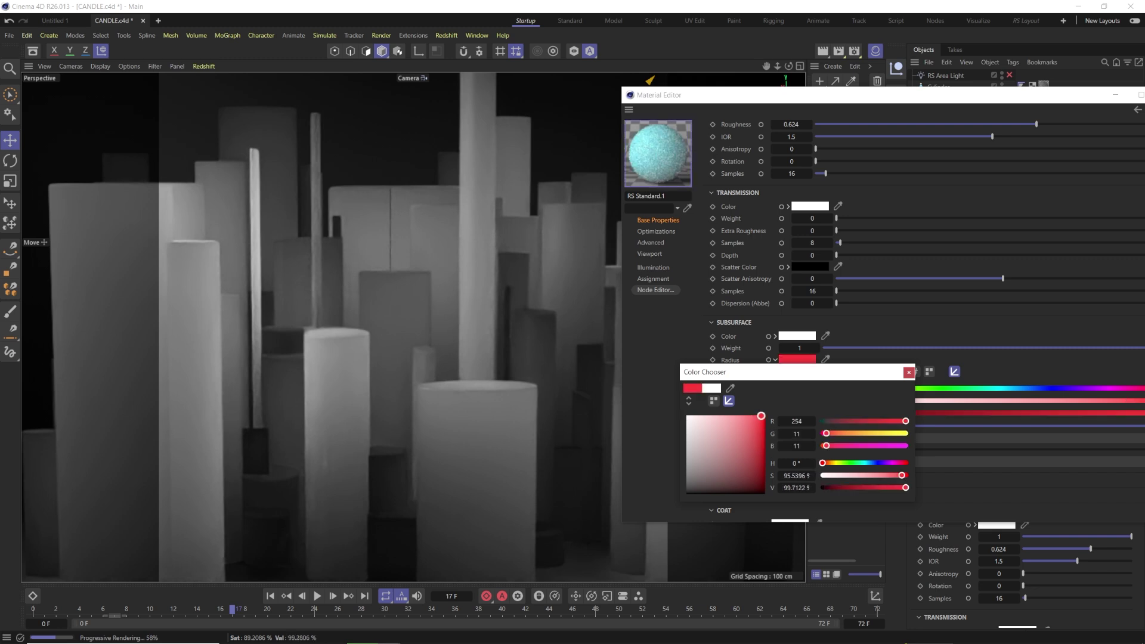
left_click(909, 372)
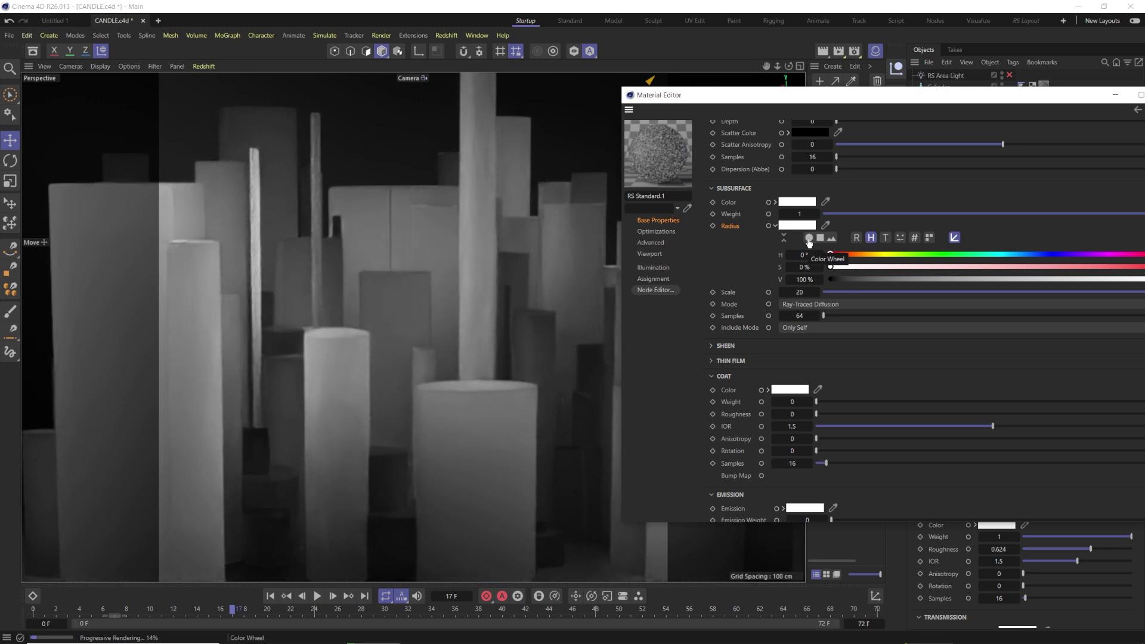
- Pick a saturated magenta subsurface radius, about hue 321°, on a color wheel using the complementary color harmony
left_click(809, 239)
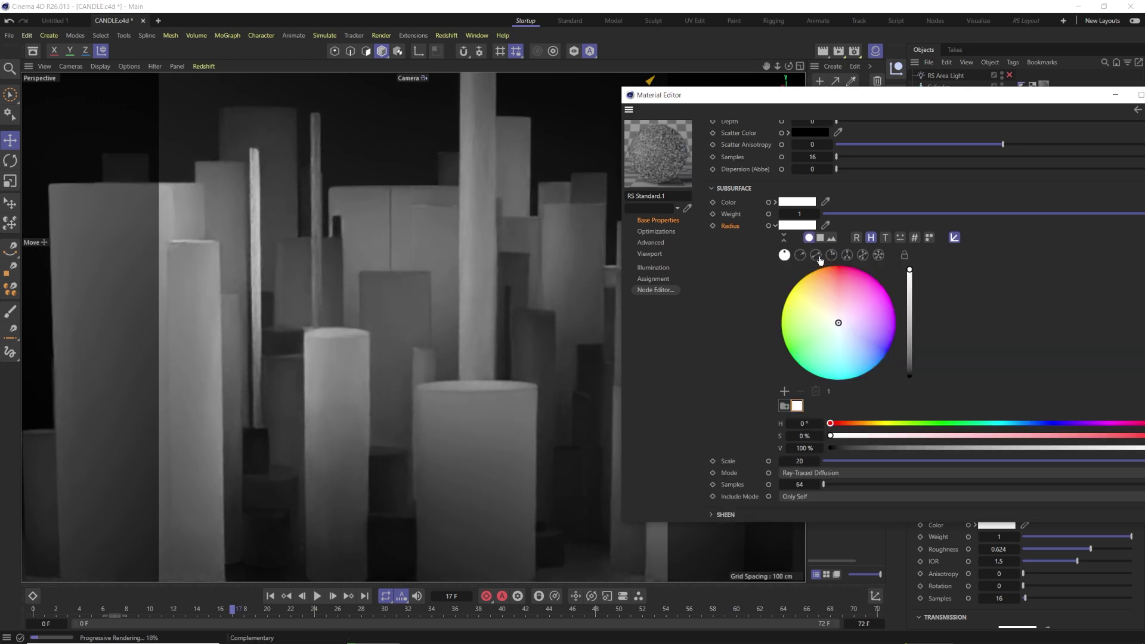
left_click(818, 256)
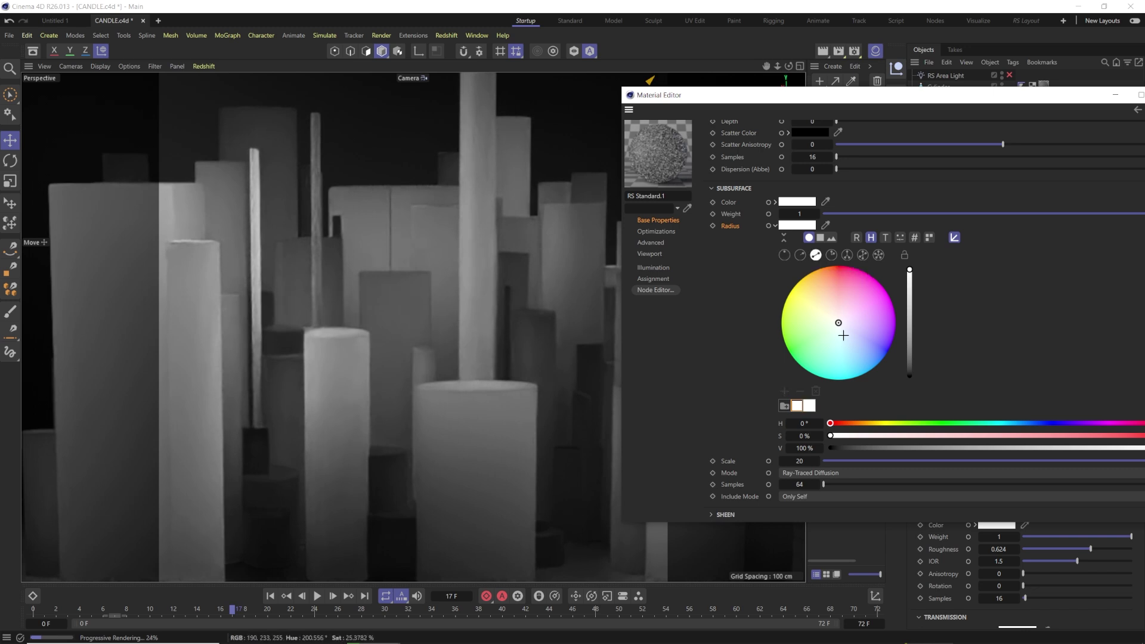
left_click_drag(838, 323, 873, 280)
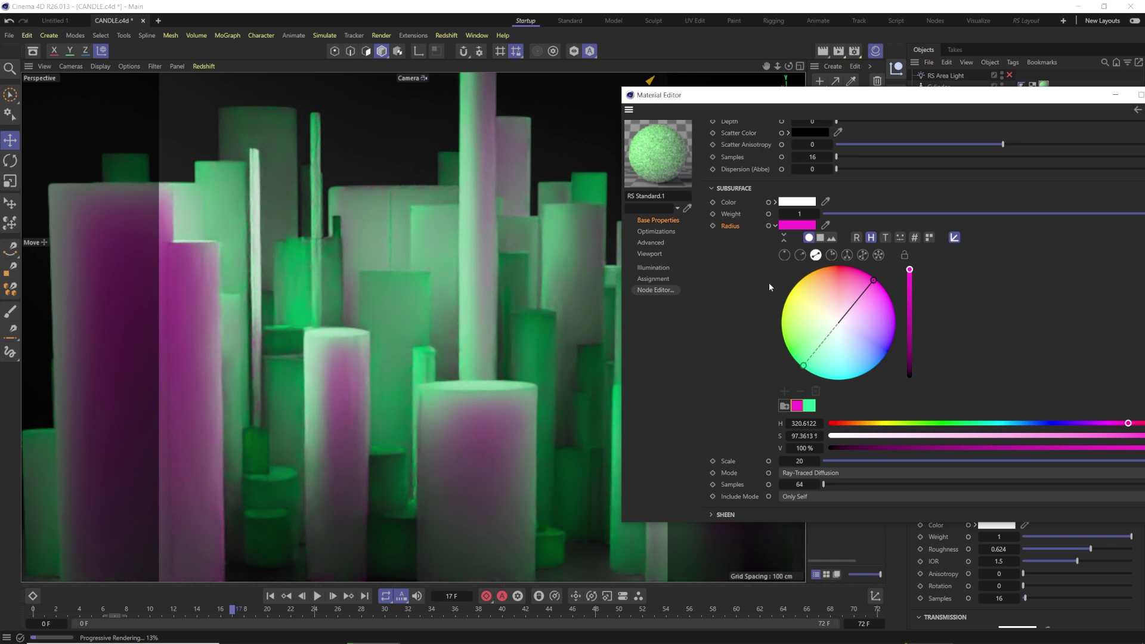
- Shift the complementary pair to blue and yellow, setting the subsurface radius to hue about 224° and saturation 100%
left_click_drag(874, 280, 886, 351)
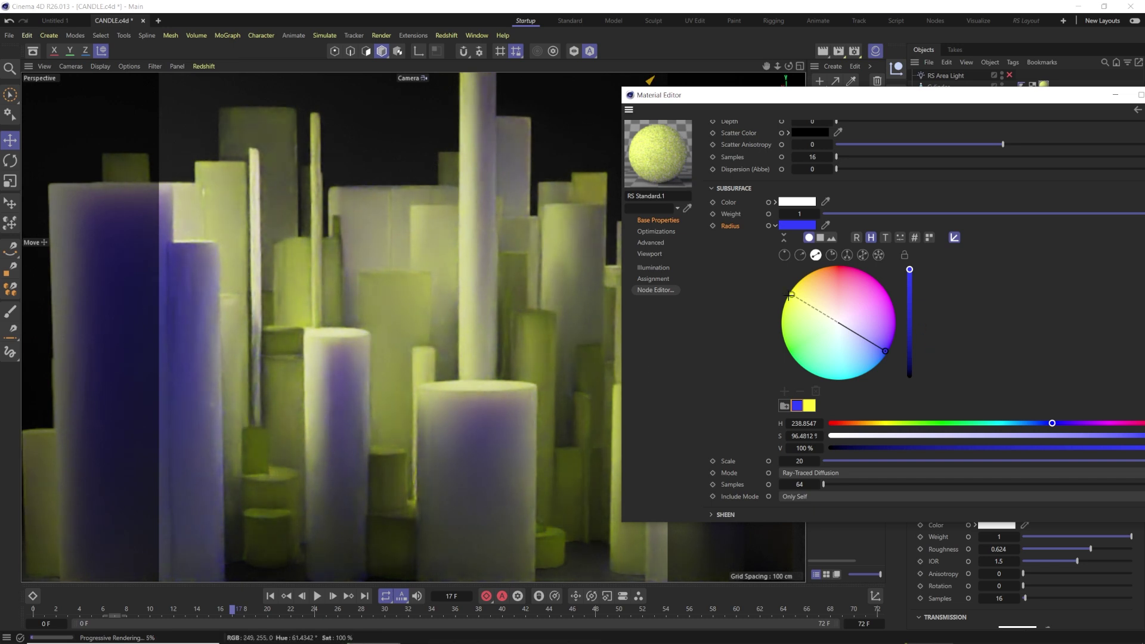
mouse_move(790, 295)
left_click_drag(789, 295, 799, 282)
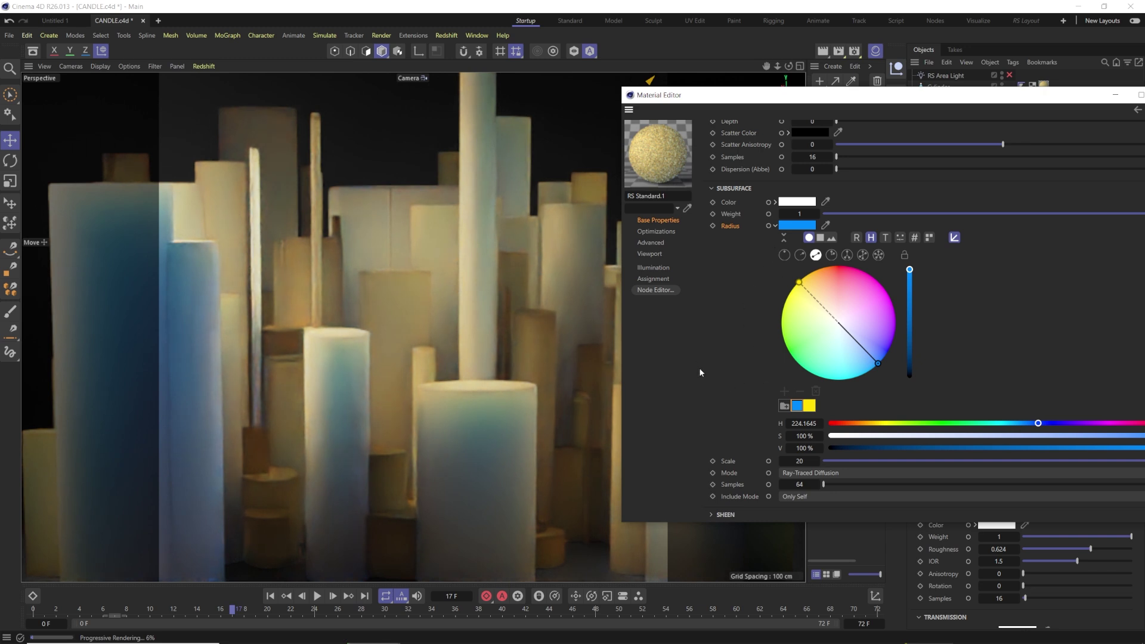
- Set the subsurface scale to 1 and reposition the material editor to compare the settings with the render
left_click(801, 460)
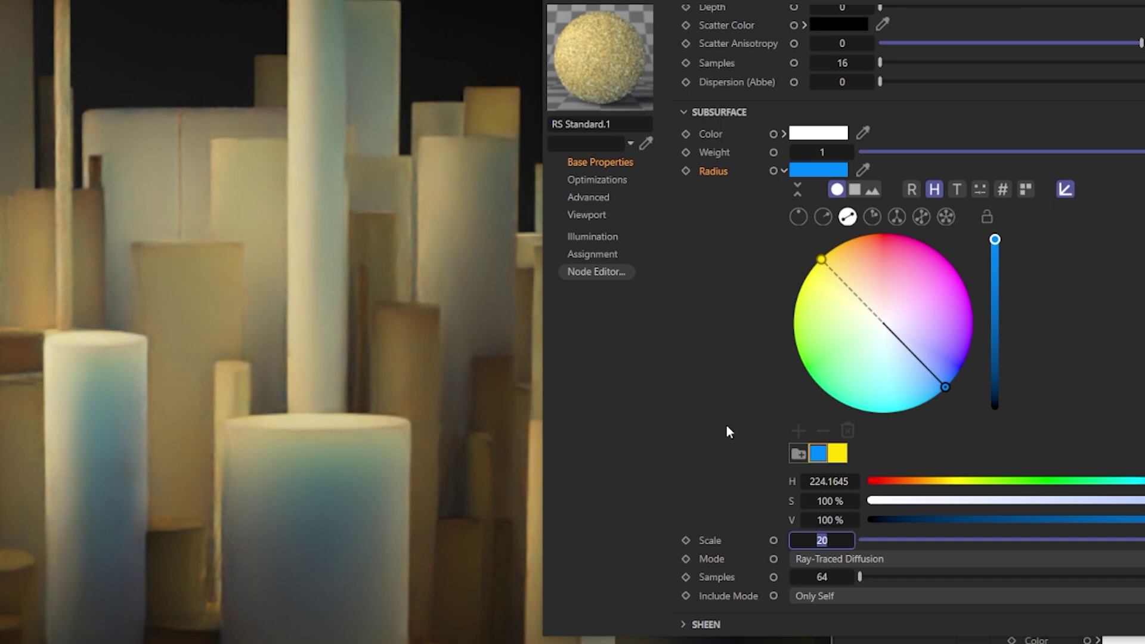
type("1")
key("Return")
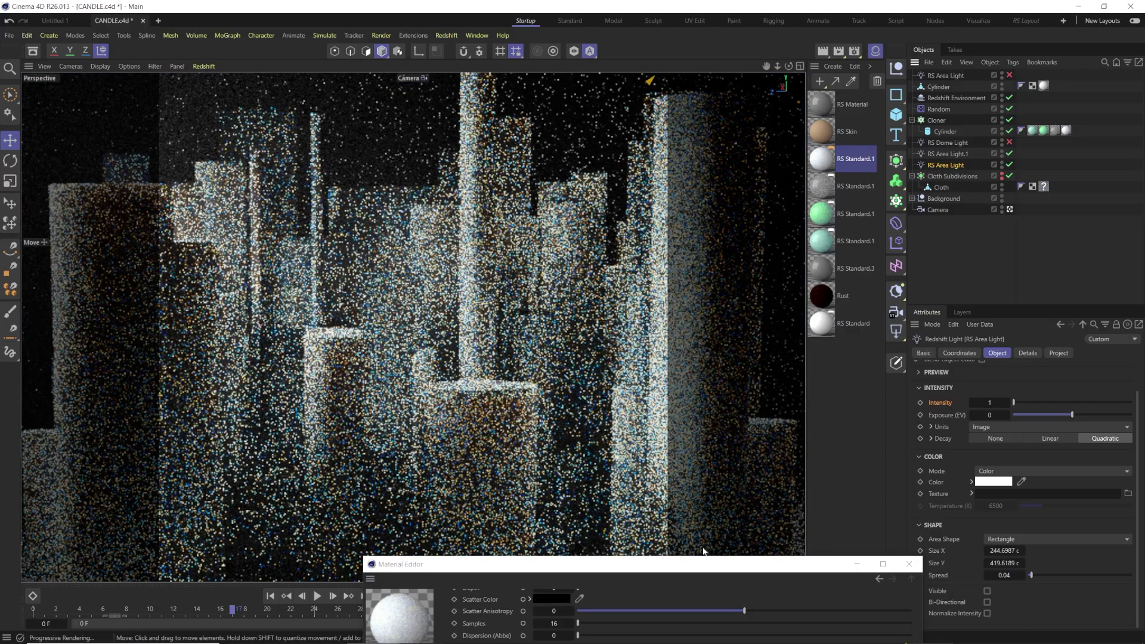
left_click_drag(704, 564, 880, 182)
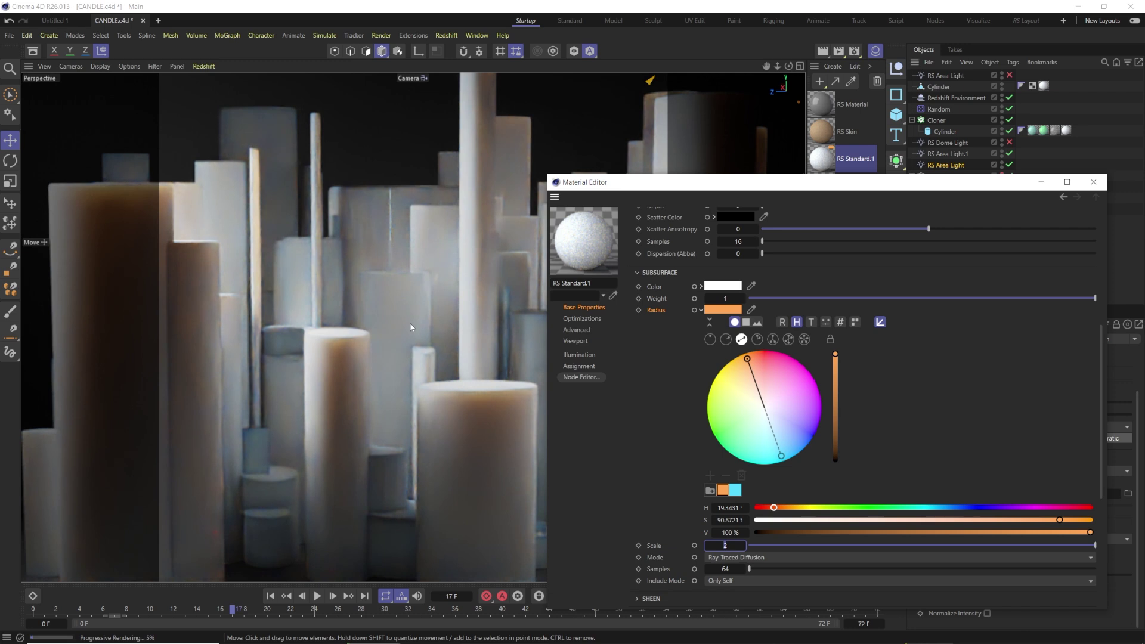
left_click_drag(787, 193, 629, 156)
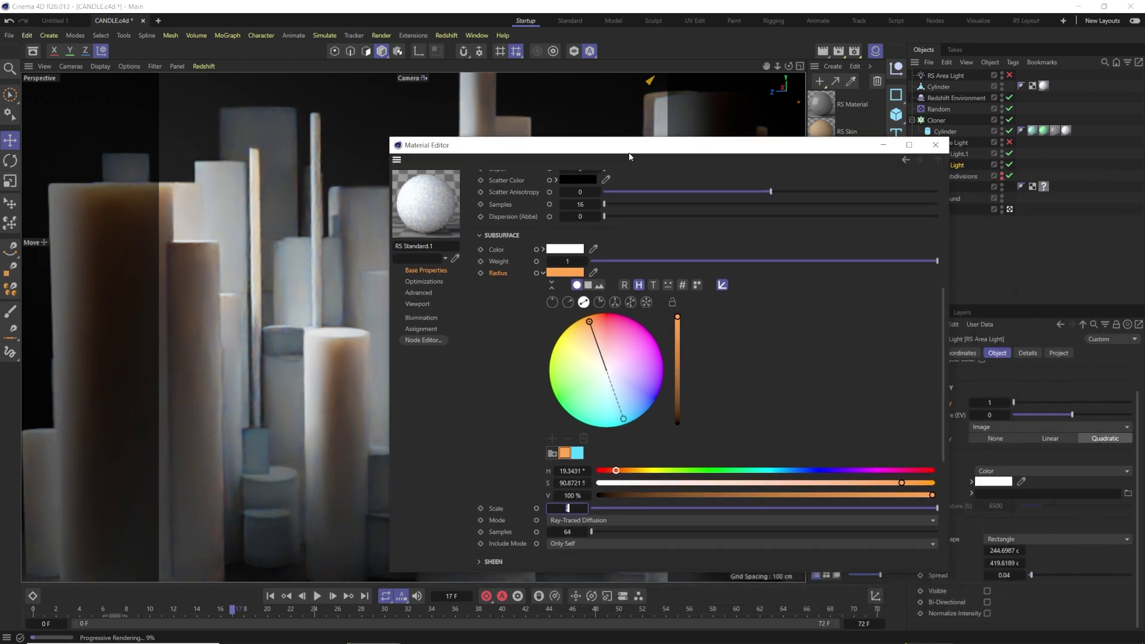
left_click(777, 324)
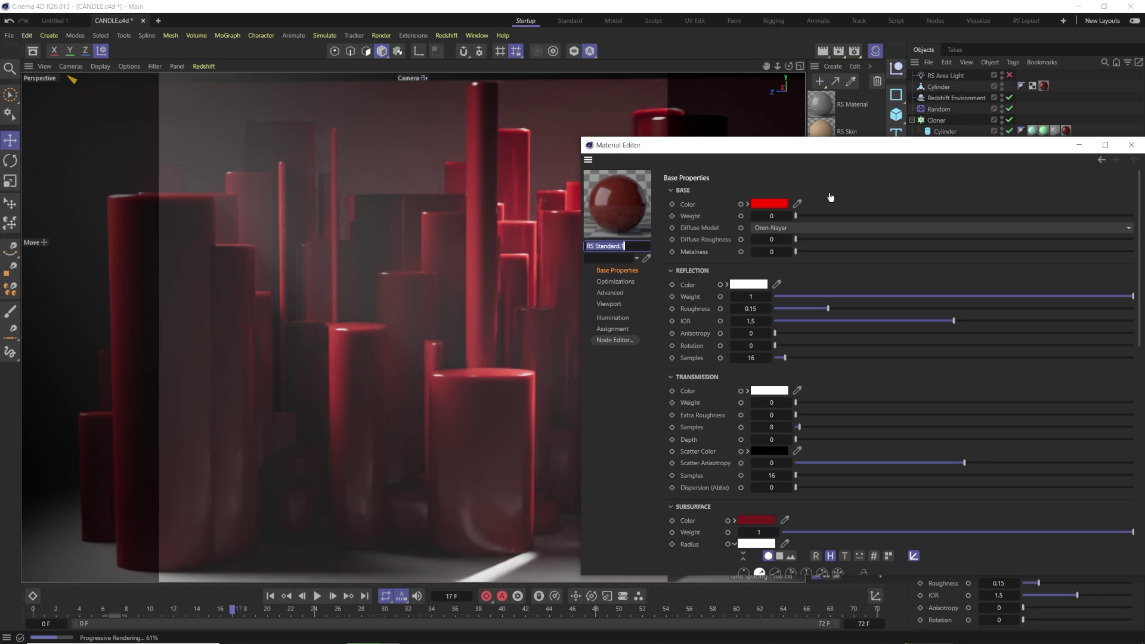
- Assign the mint-green RS Standard.1 material to the Cylinder inside the Cloner and open that material for editing
left_click(1132, 145)
left_click_drag(827, 233, 944, 136)
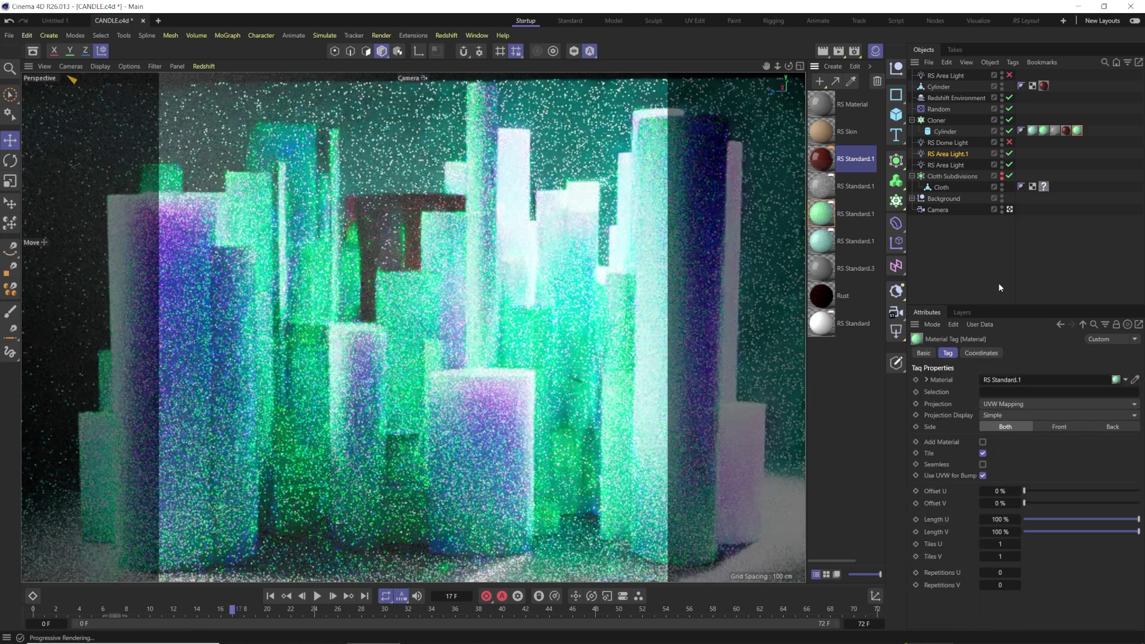
double_click(1077, 130)
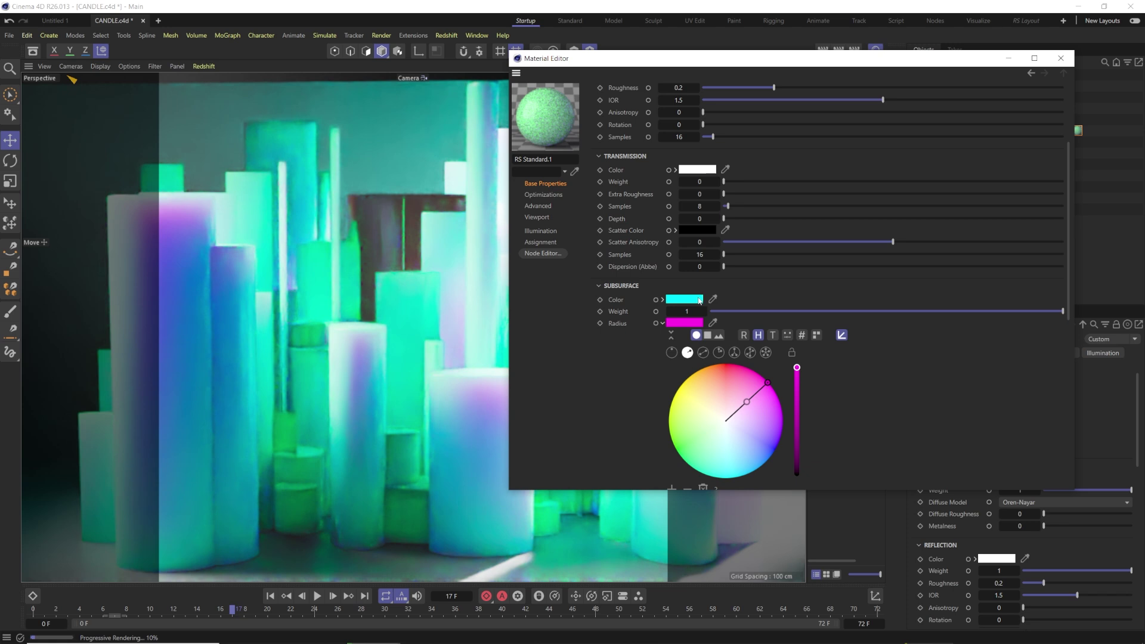
- Examine the green material's subsurface color, radius color harmony, scale and include mode against the render
left_click(620, 323)
scroll(601, 401, "down", 2)
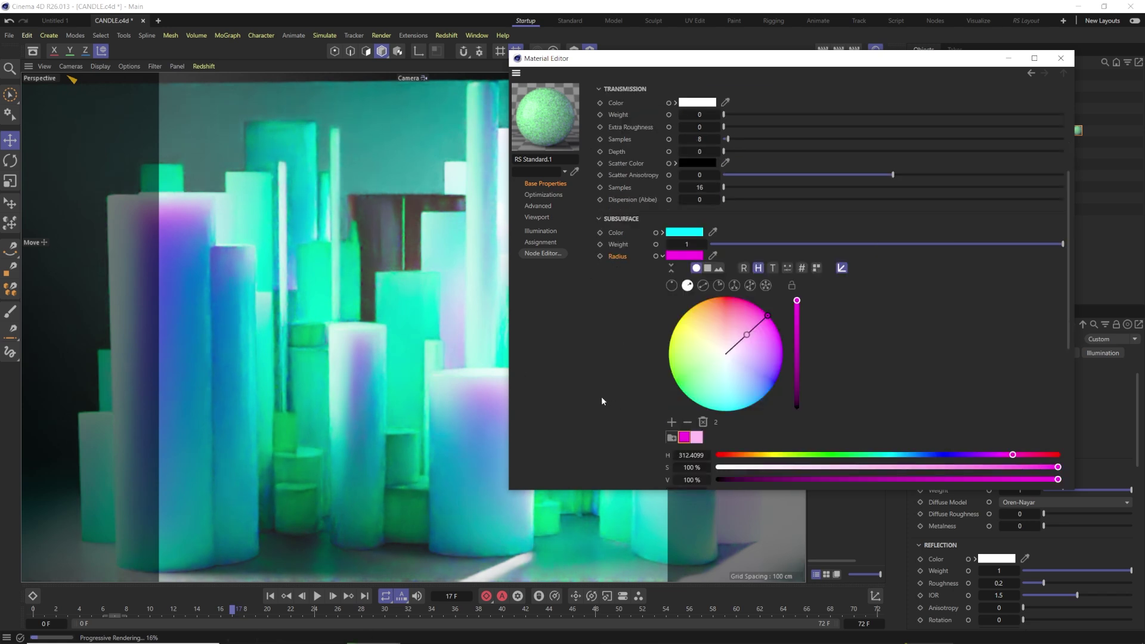
scroll(636, 452, "down", 4)
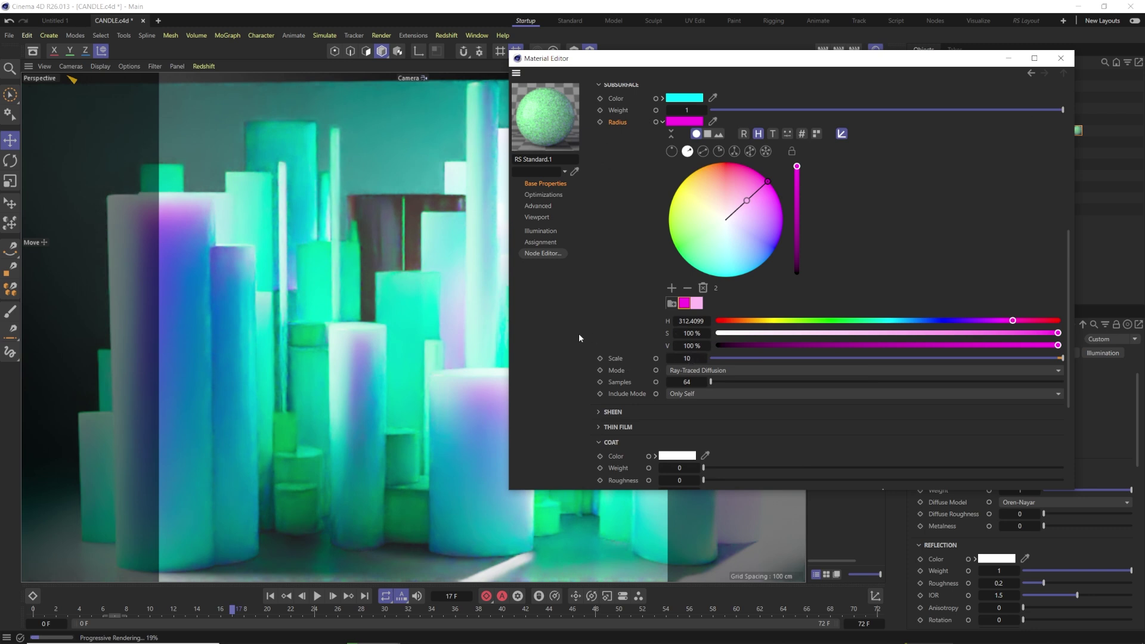
scroll(606, 346, "up", 2)
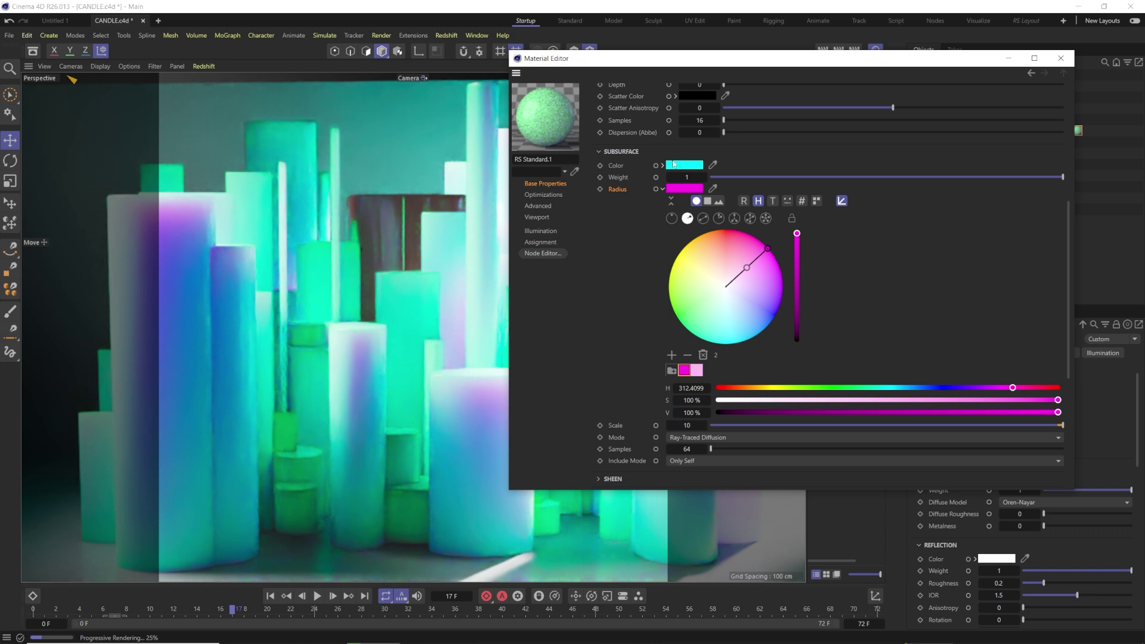
left_click(1061, 58)
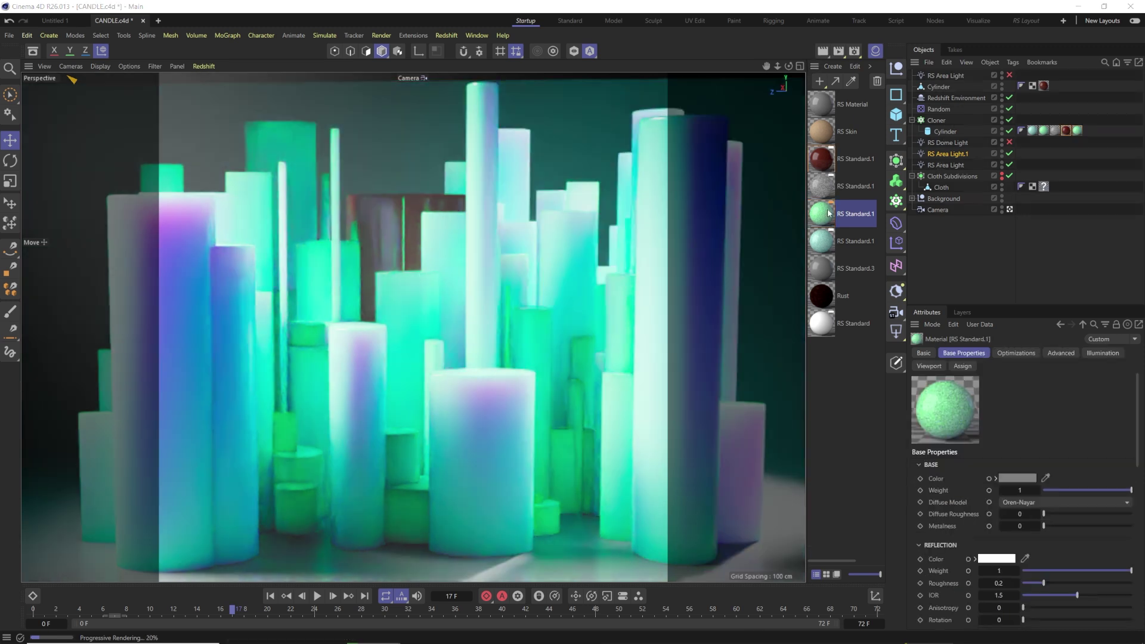
double_click(822, 213)
left_click_drag(770, 199, 675, 55)
scroll(608, 349, "down", 3)
left_click(637, 320)
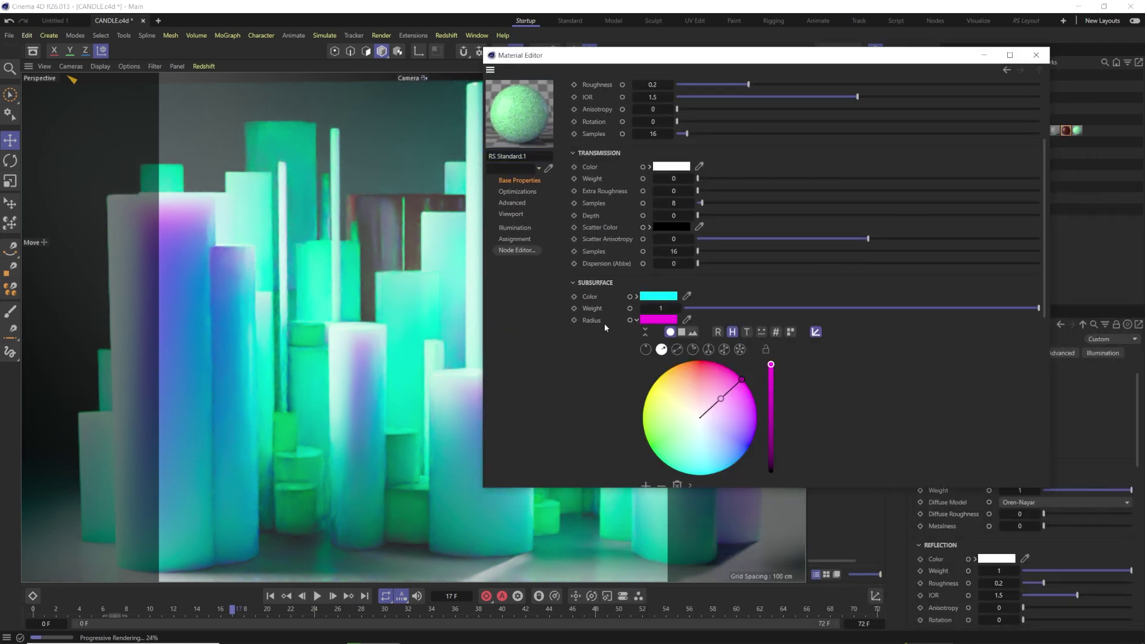
scroll(604, 304, "down", 2)
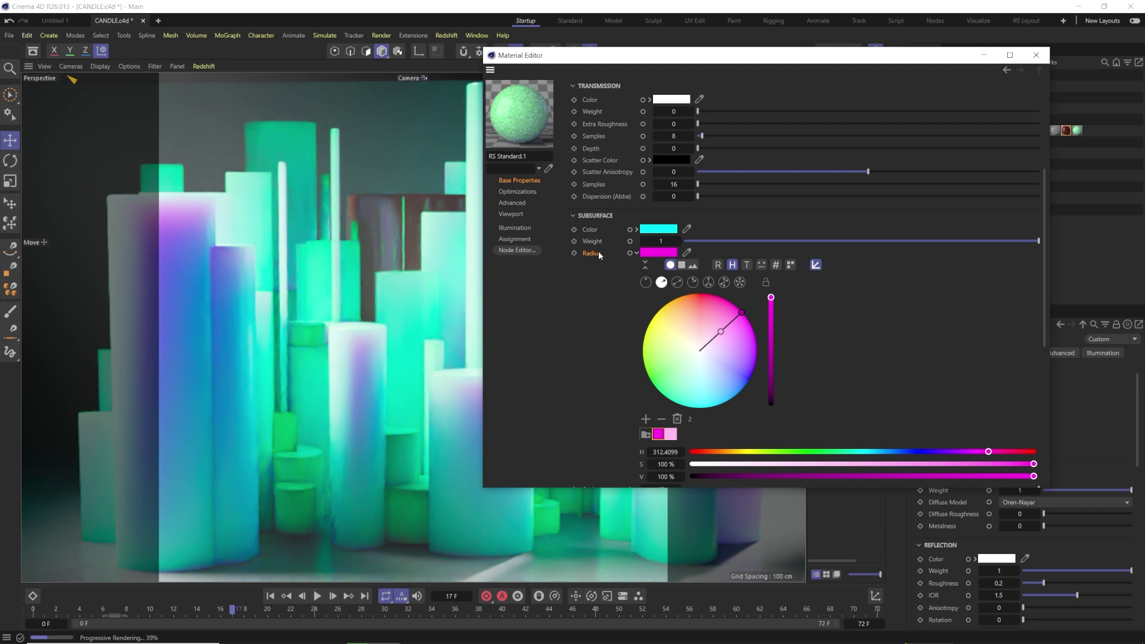
scroll(599, 252, "down", 3)
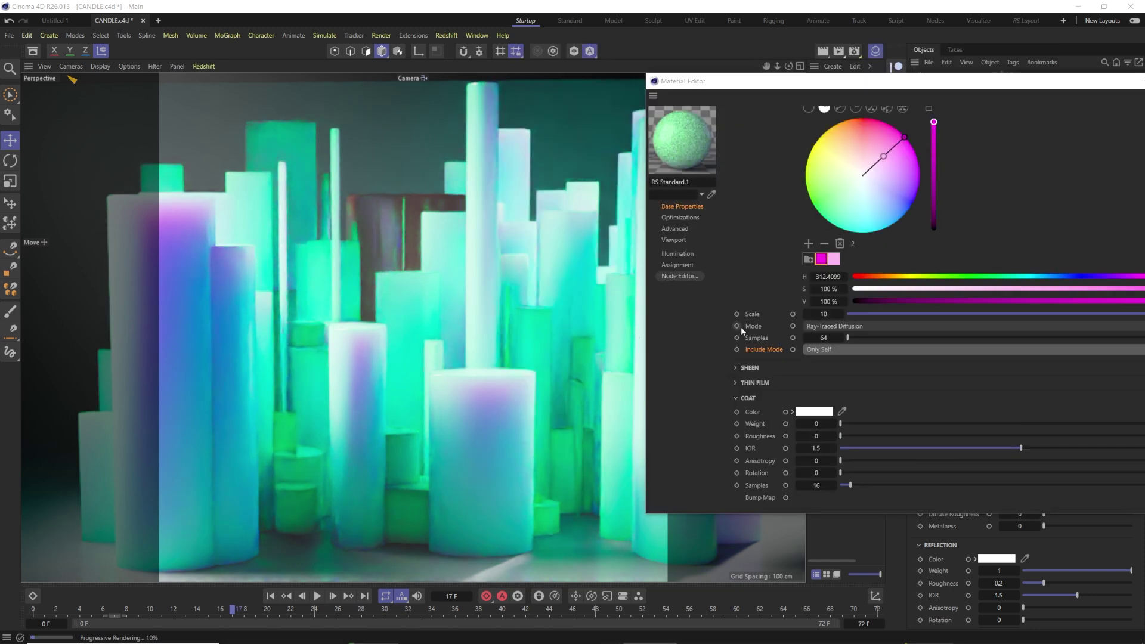
- Set the green material's subsurface Include Mode to All Objects and move the editor to reveal the whole render
left_click_drag(712, 86, 745, 105)
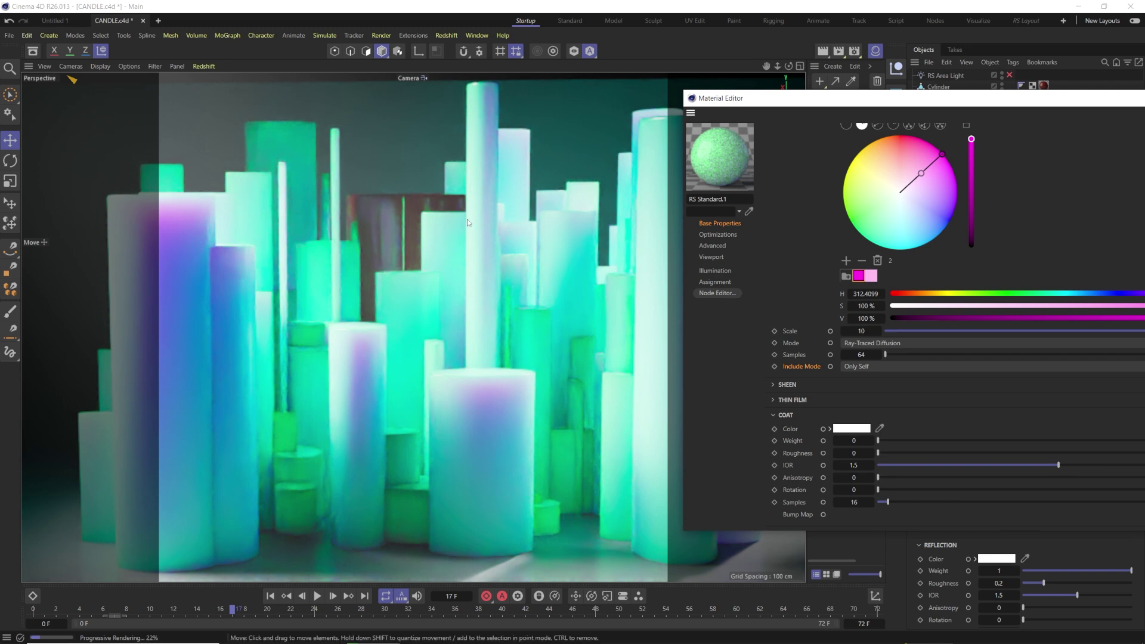
scroll(824, 247, "up", 2)
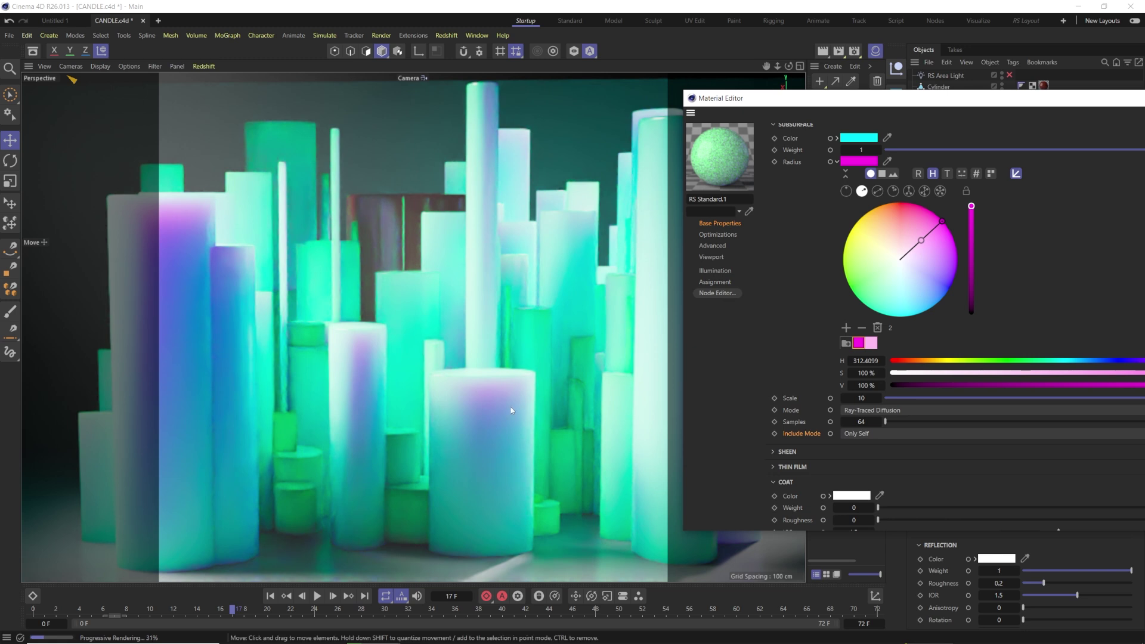
left_click(902, 433)
left_click(788, 450)
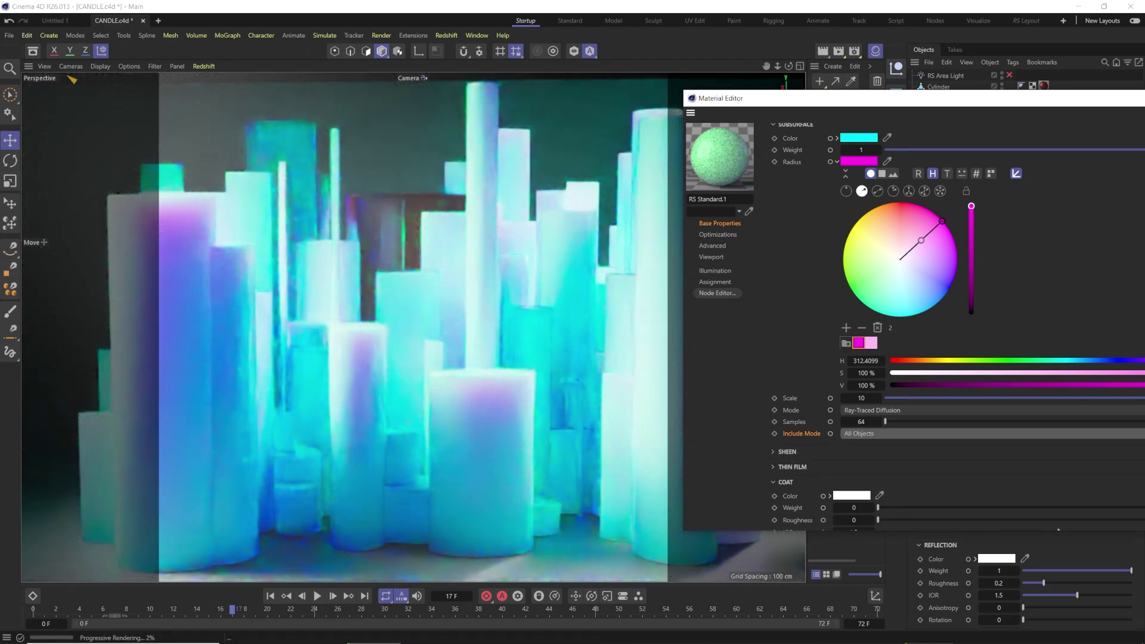
left_click_drag(793, 109, 850, 316)
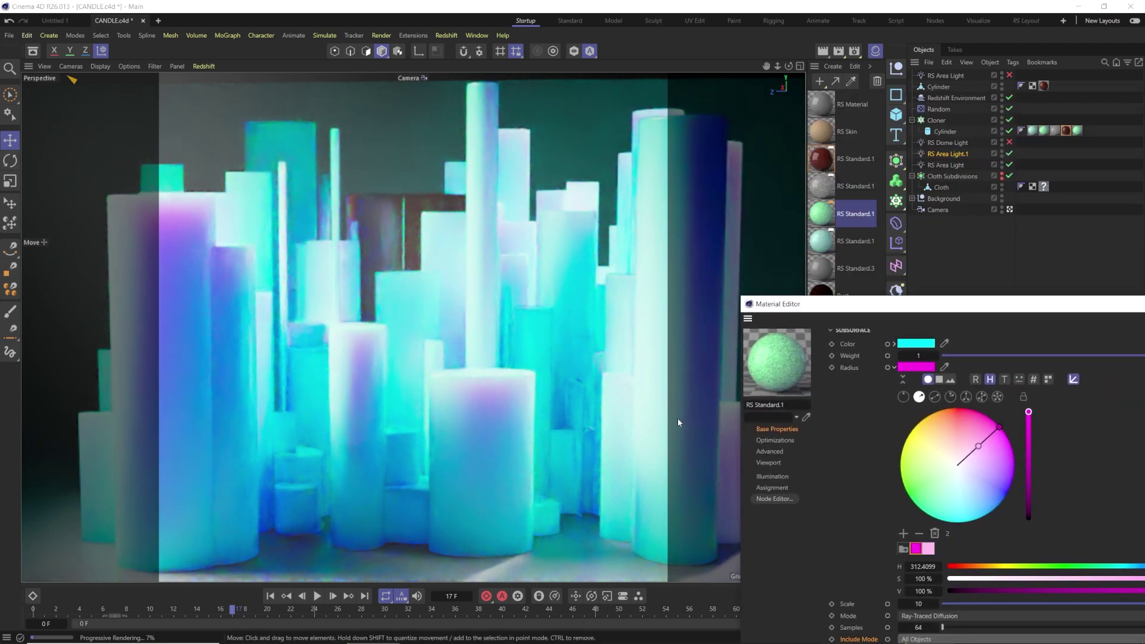
left_click_drag(847, 305, 804, 74)
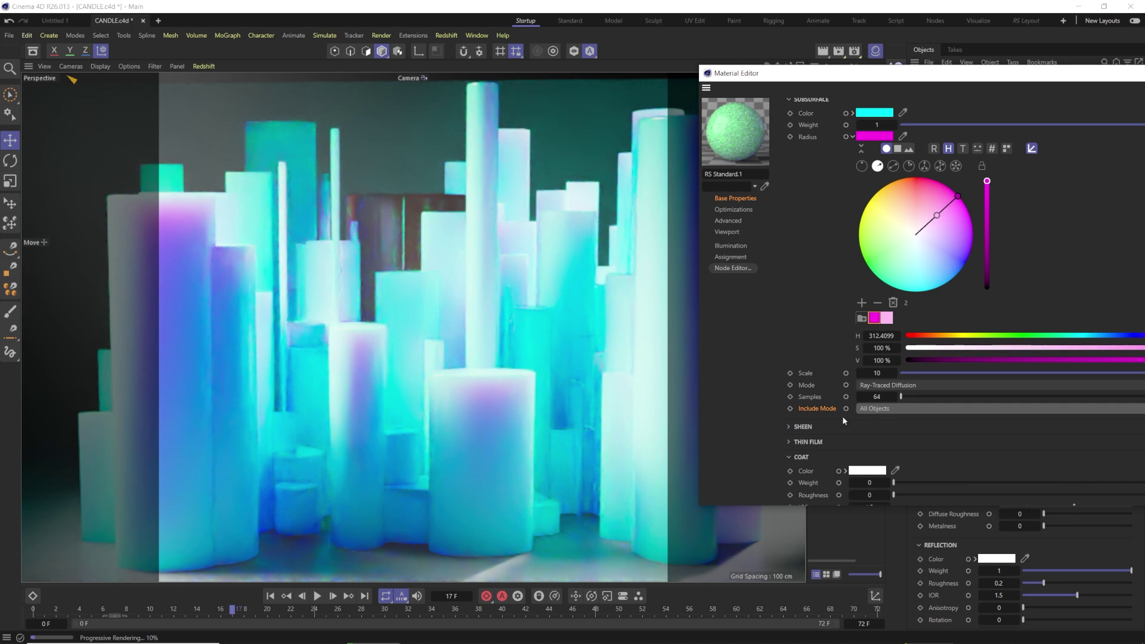
- Reduce the green material's subsurface scale to 1 and then to 0.25
type("1")
key("Return")
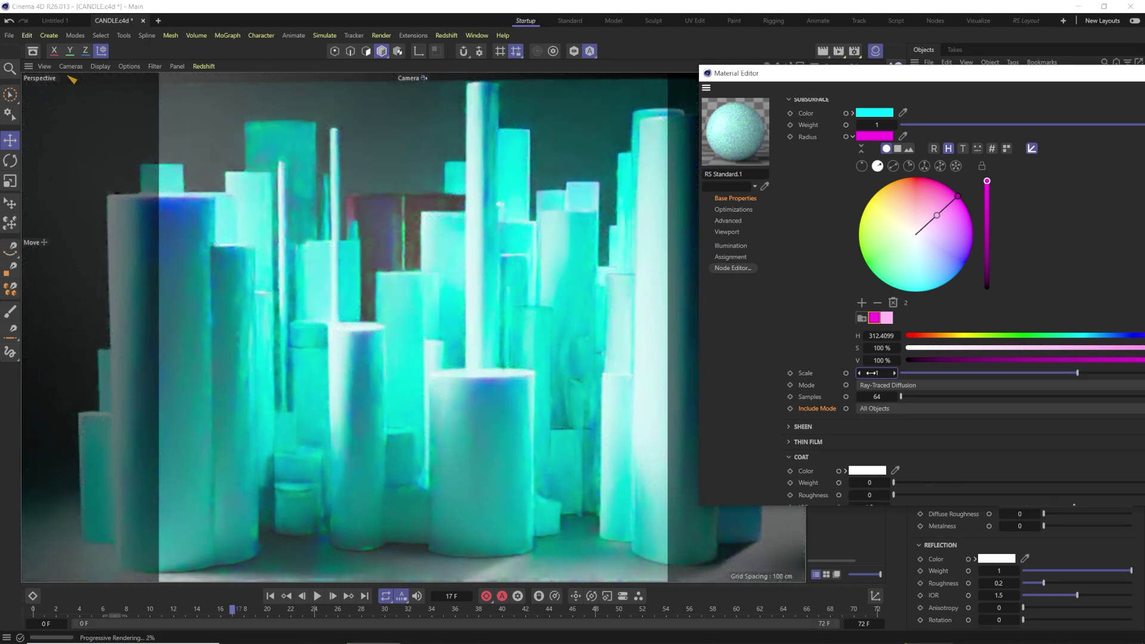
type("0.25")
key("Return")
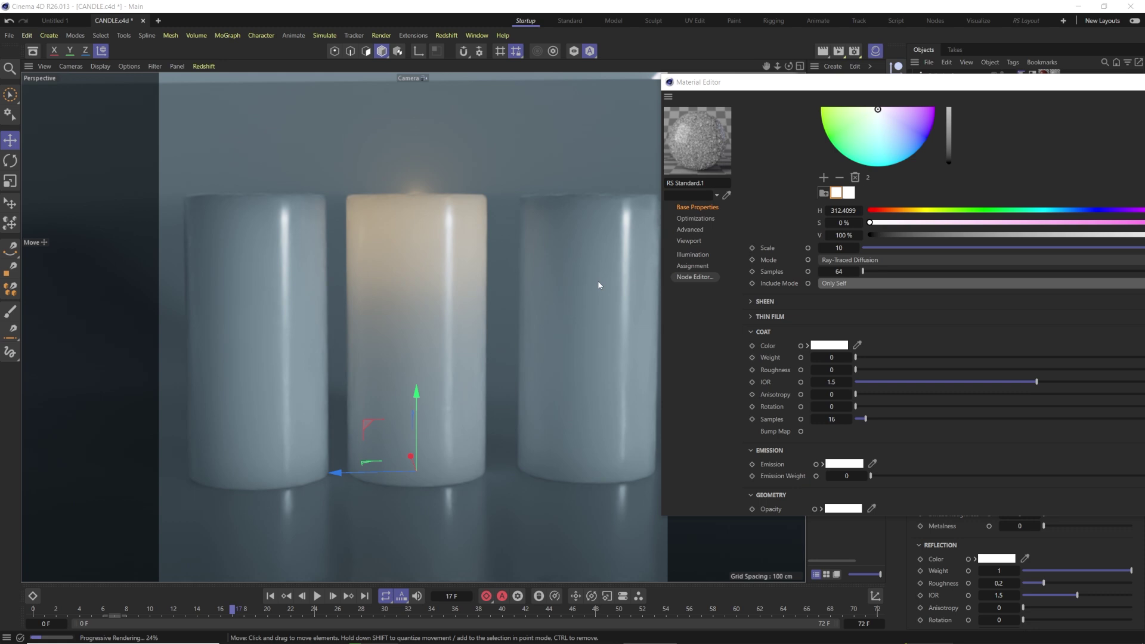
- Set the candle material's subsurface Include Mode to All Objects
scroll(775, 370, "down", 2)
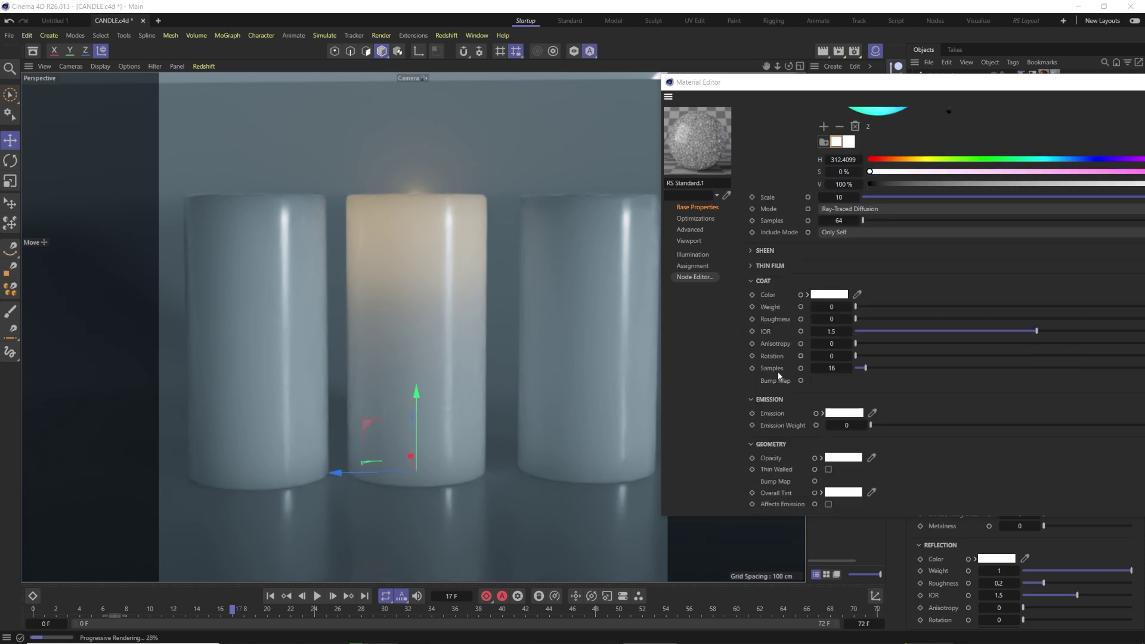
scroll(778, 372, "up", 3)
left_click(834, 300)
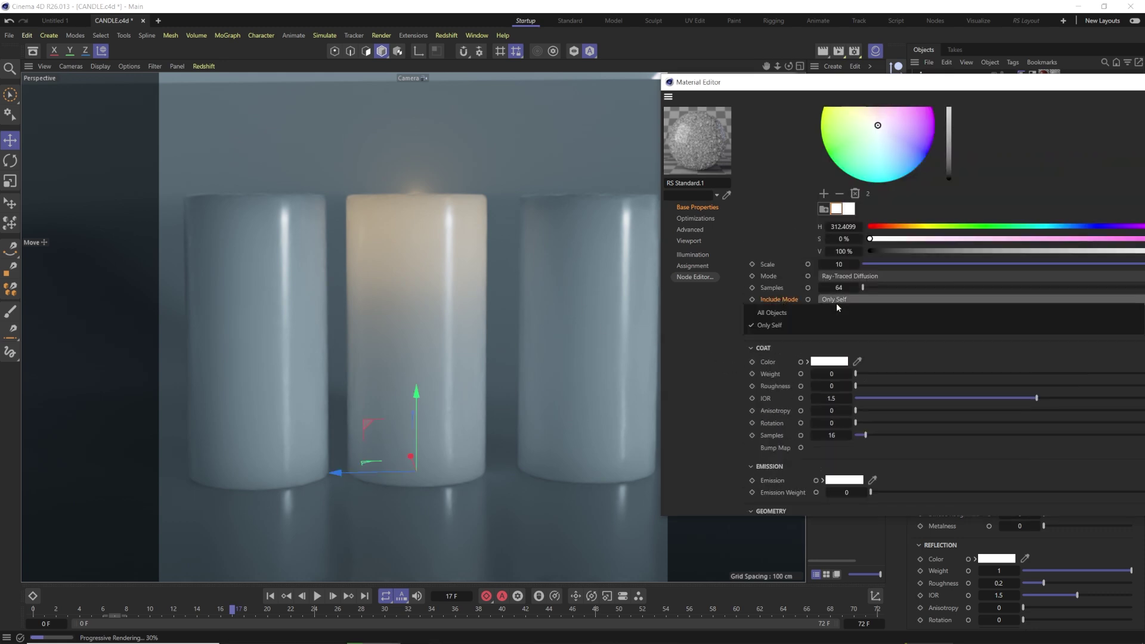
left_click(786, 313)
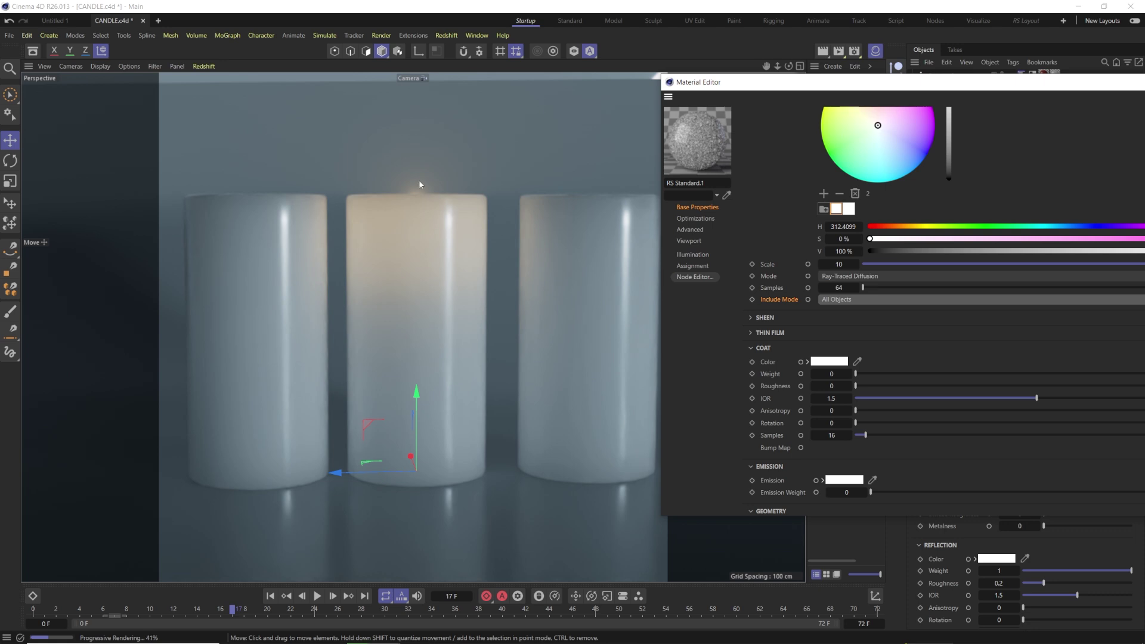
- Select the RS Area Light and lower it vertically into the body of the middle candle, keeping the material settings in view
left_click_drag(835, 82, 864, 196)
left_click(946, 98)
left_click_drag(349, 200, 223, 205)
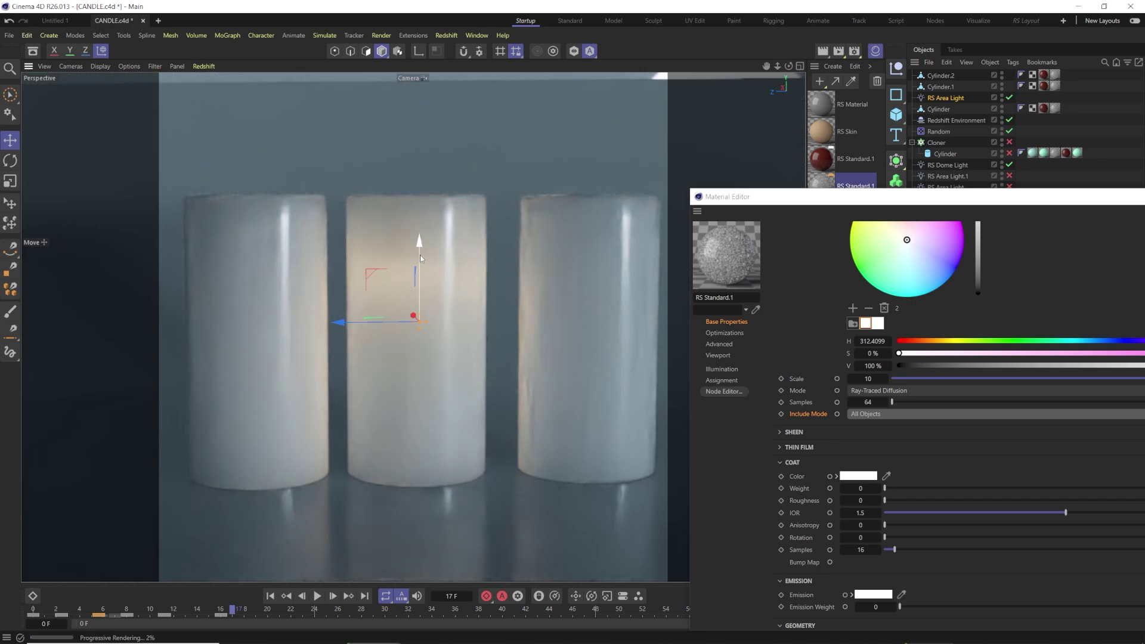
left_click_drag(420, 322, 423, 295)
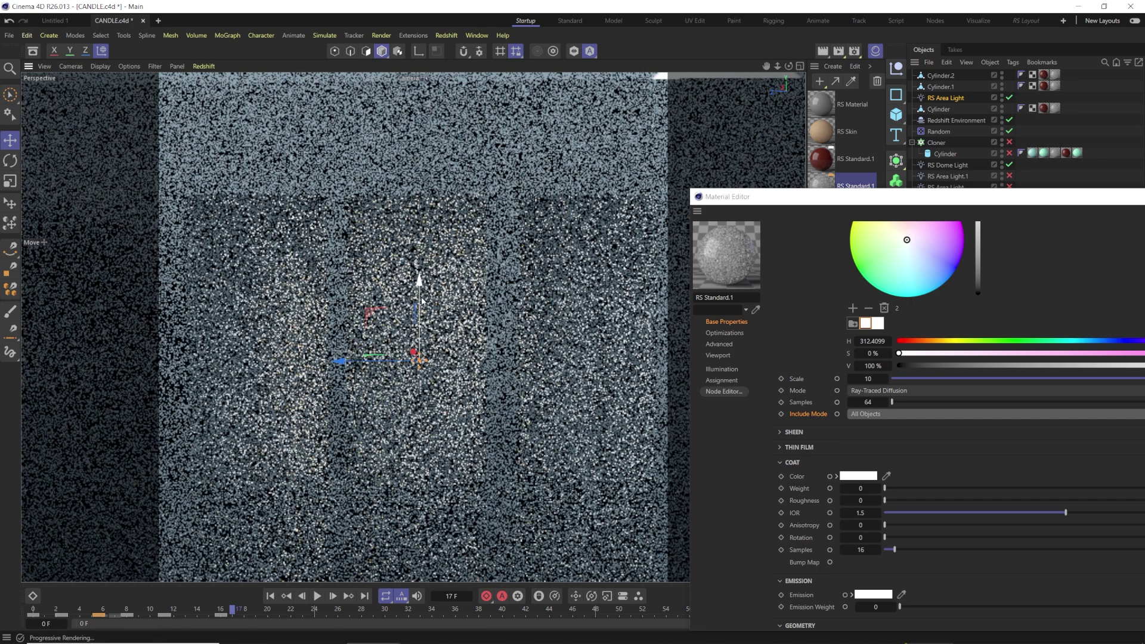
left_click_drag(730, 207, 655, 127)
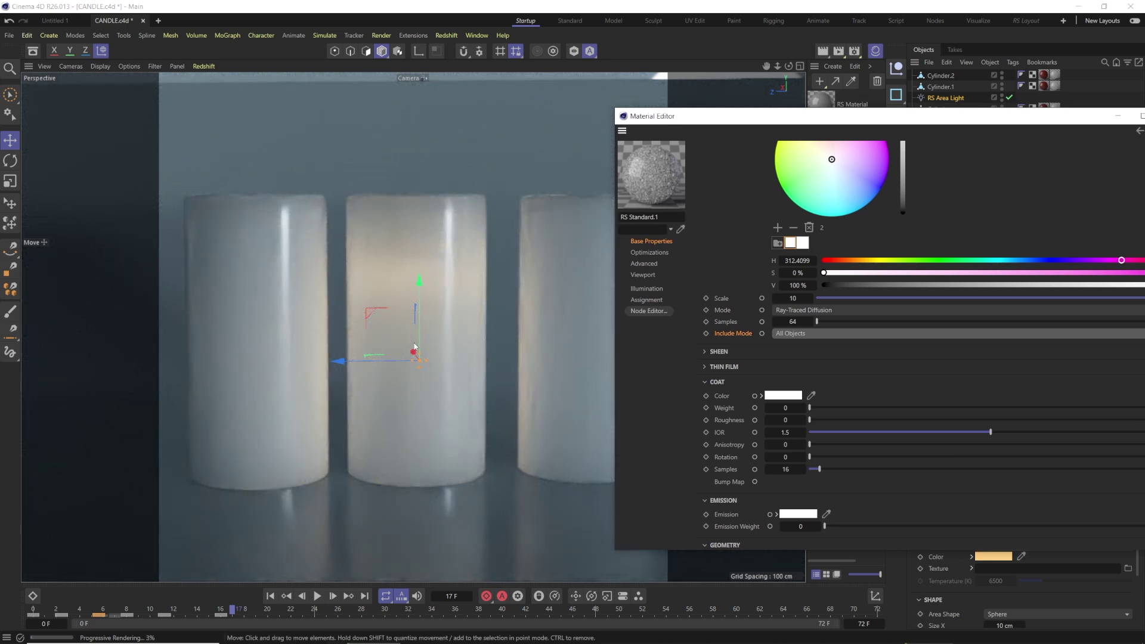
- Compare the subsurface Include Mode options Only Self and All Objects on the lit candles, ending on Only Self
scroll(724, 414, "down", 2)
left_click(782, 266)
left_click(782, 294)
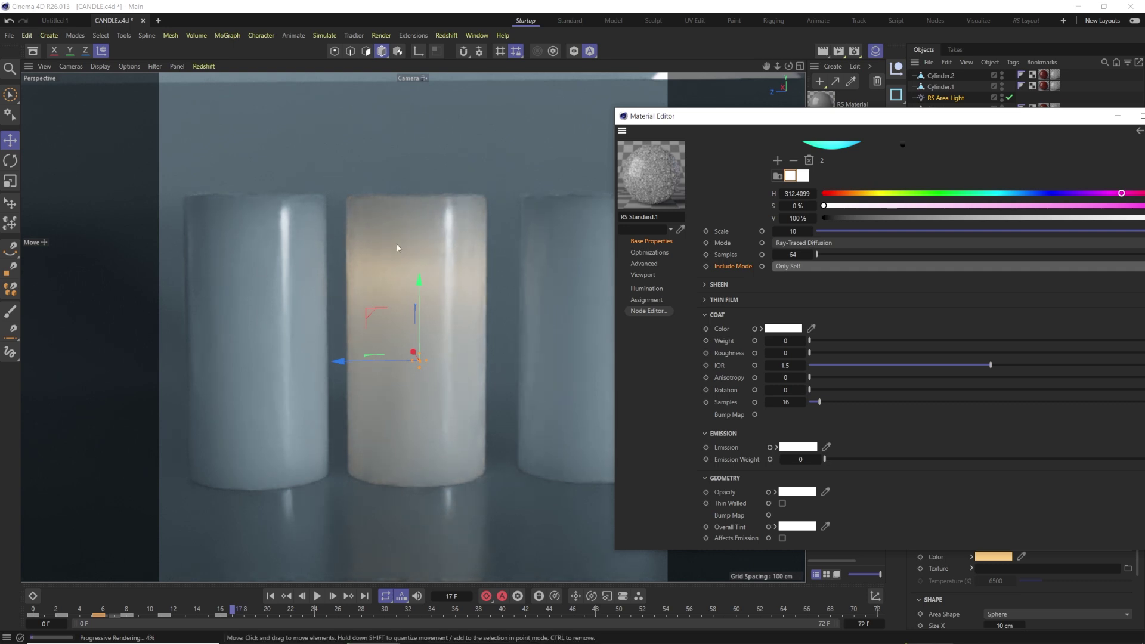
left_click(794, 267)
left_click(773, 280)
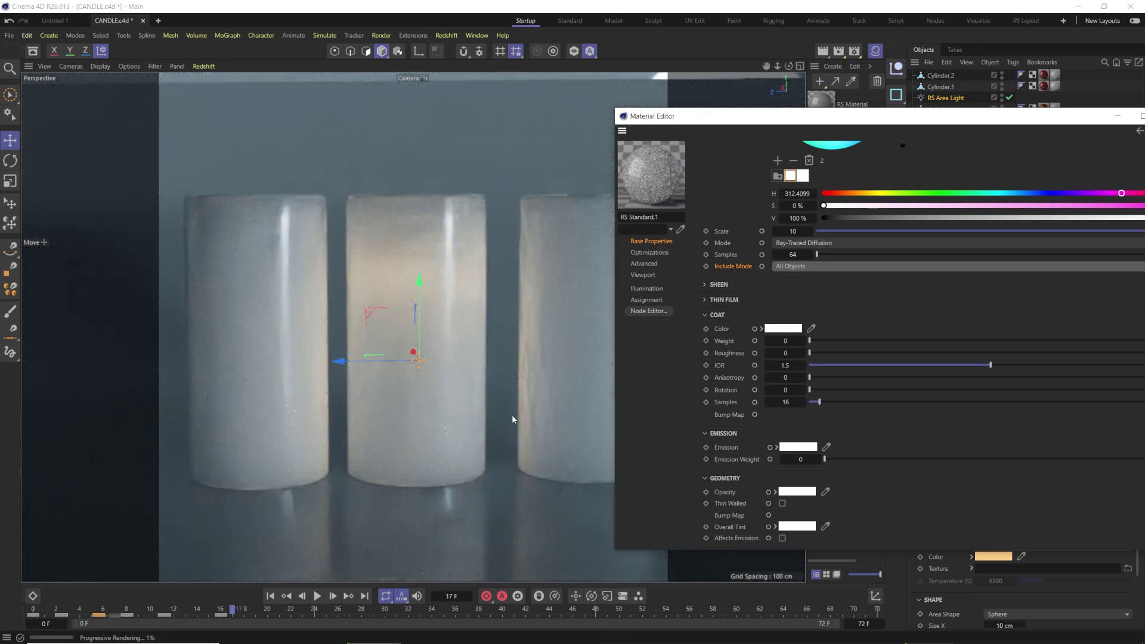
left_click(818, 266)
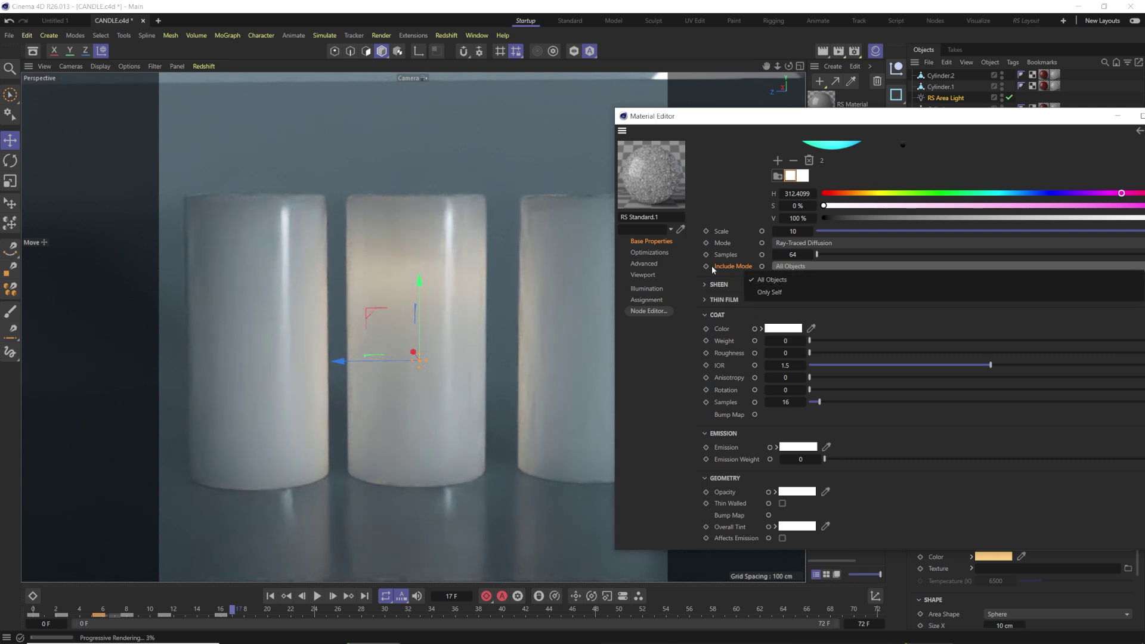
left_click(791, 293)
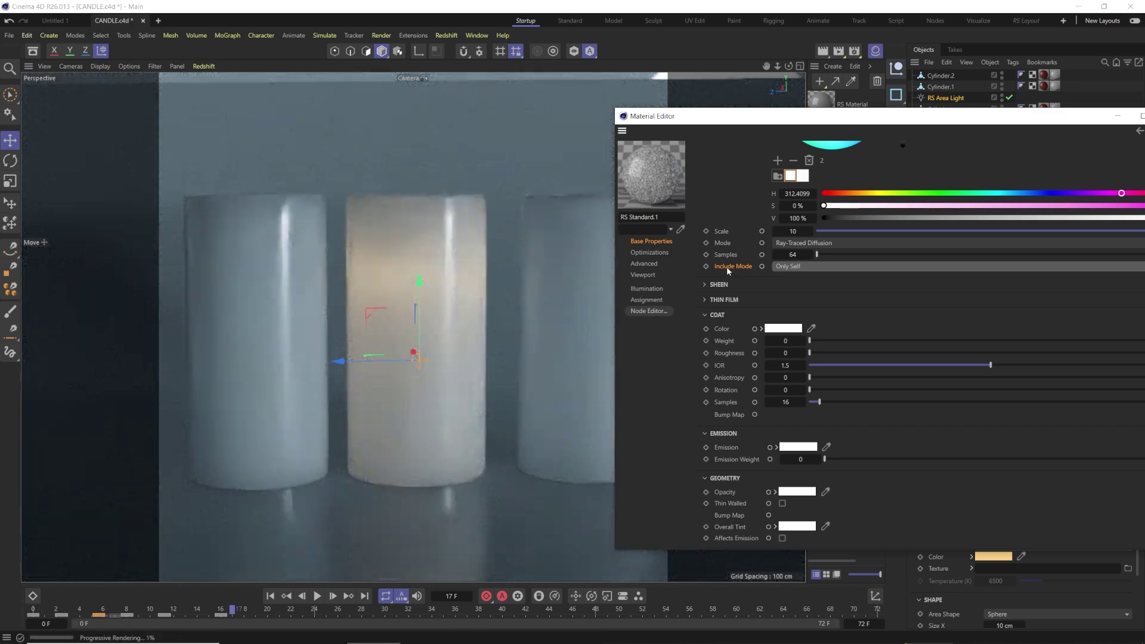
- Raise the area light to near the top of the middle candle and switch from the grey candle material to the dark red RS Standard.1
left_click_drag(419, 282, 426, 140)
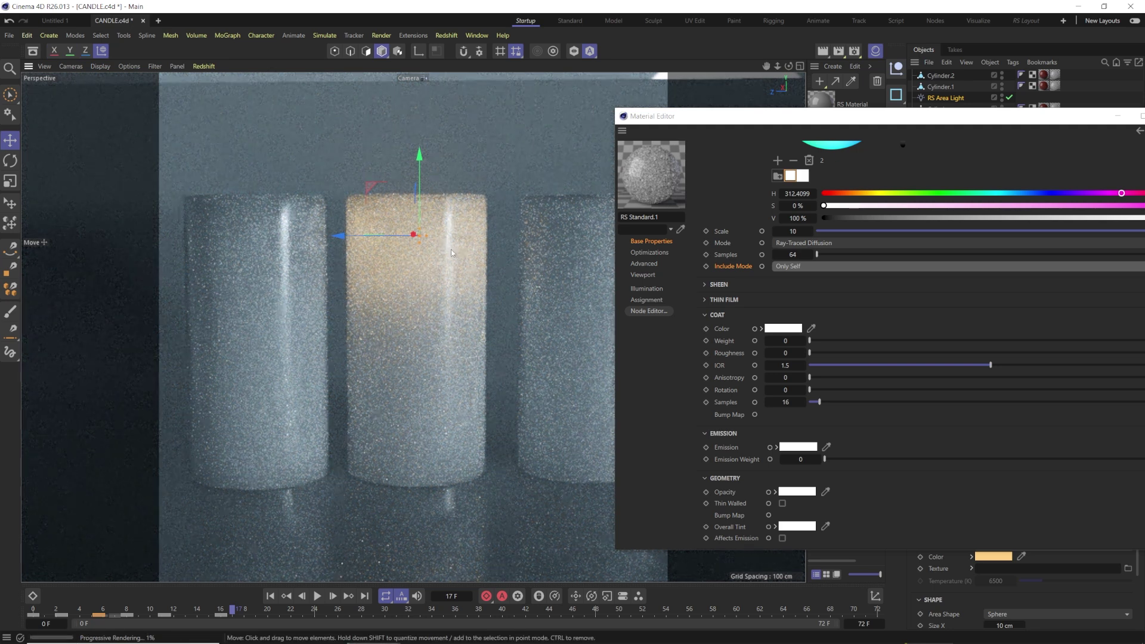
left_click(1127, 119)
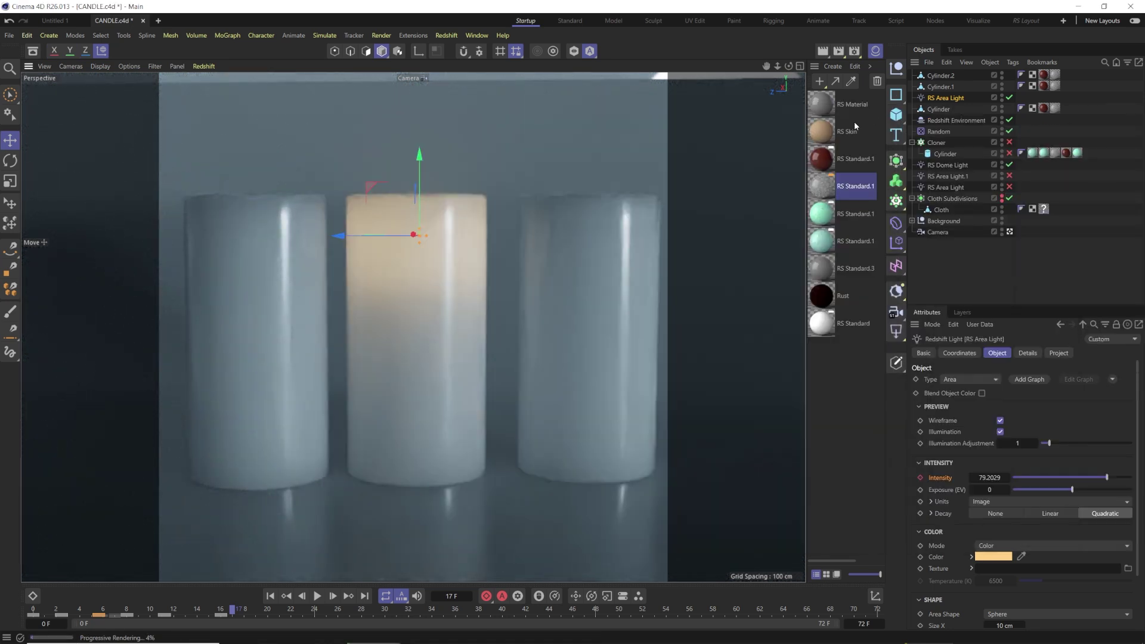
double_click(823, 157)
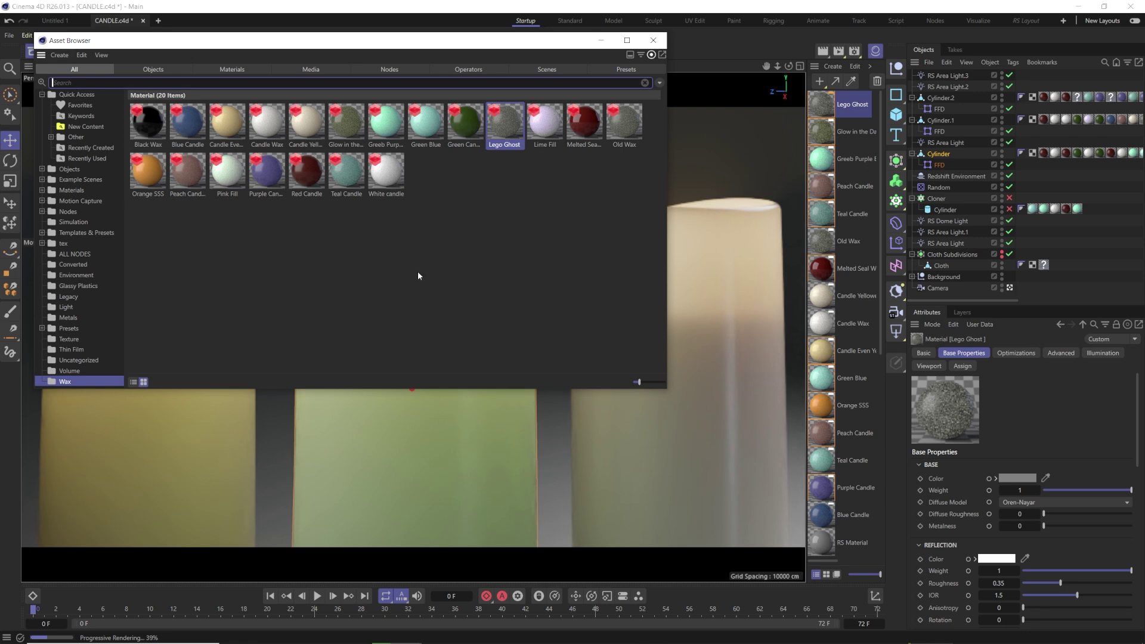
- Browse the Wax, Uncategorized, Thin Film, Metals and Glassy Plastics material collections in the Asset Browser and close it
left_click_drag(63, 40, 170, 77)
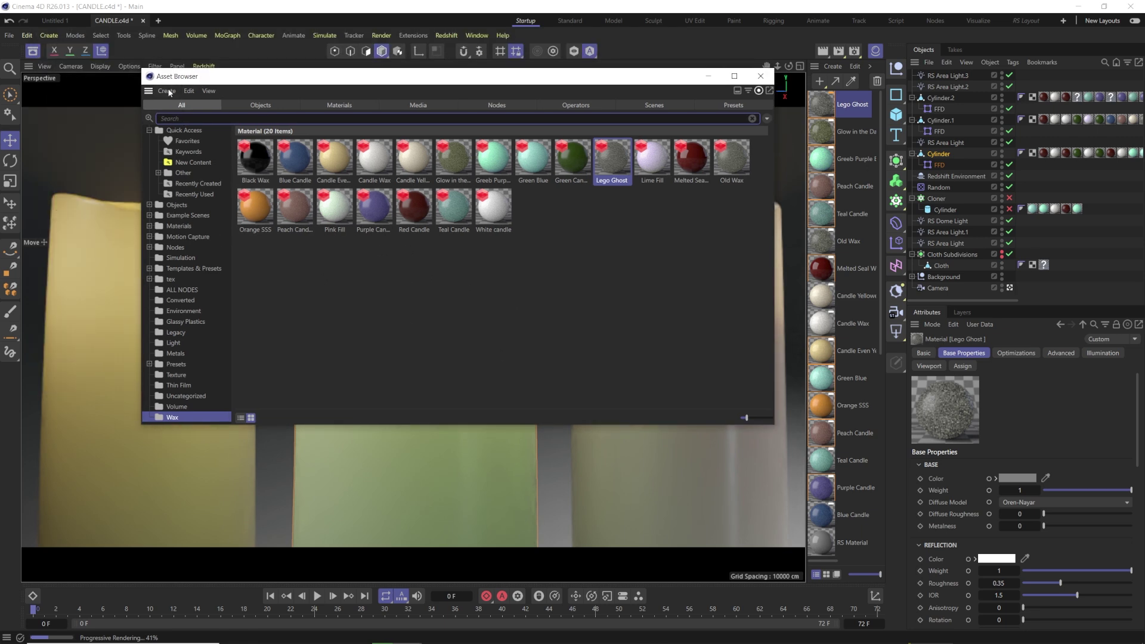
left_click(168, 92)
left_click(194, 225)
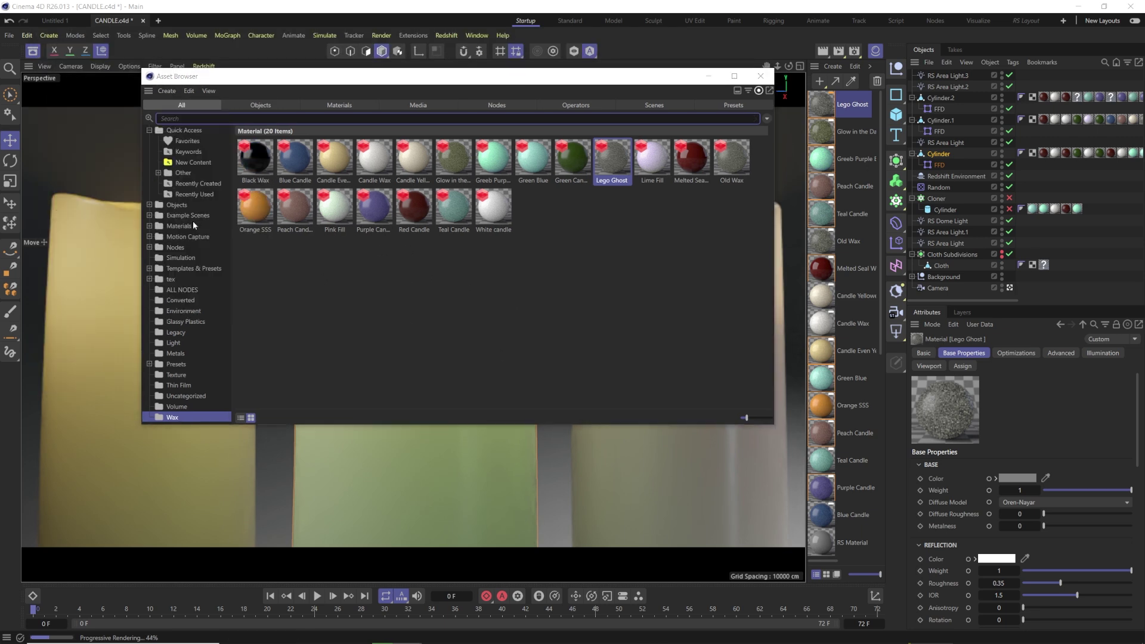
left_click(661, 93)
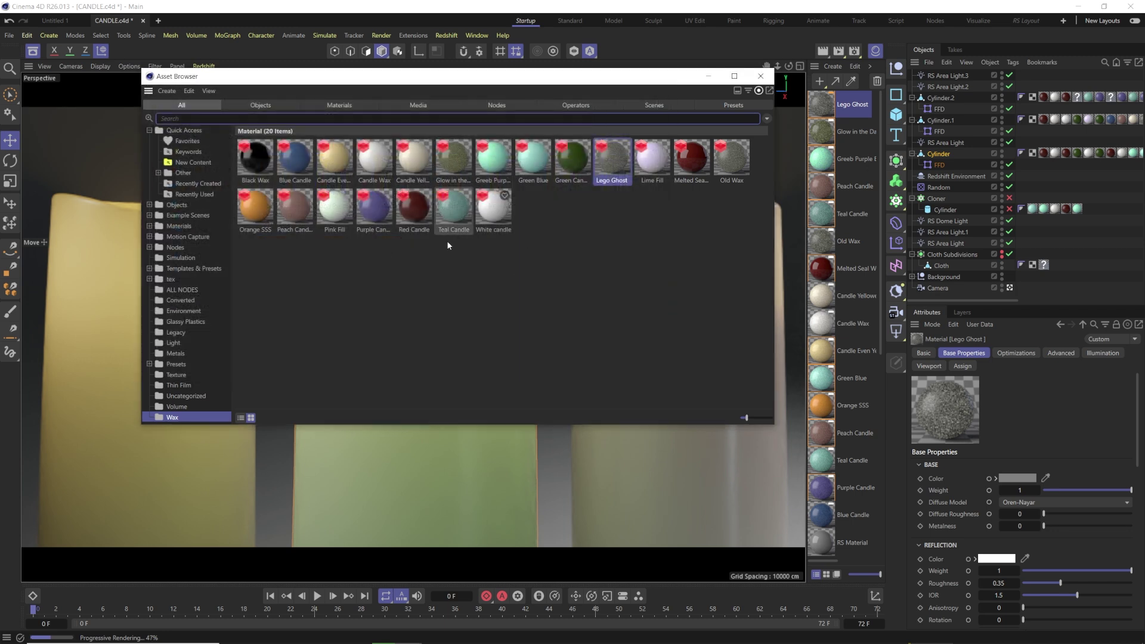
left_click(182, 397)
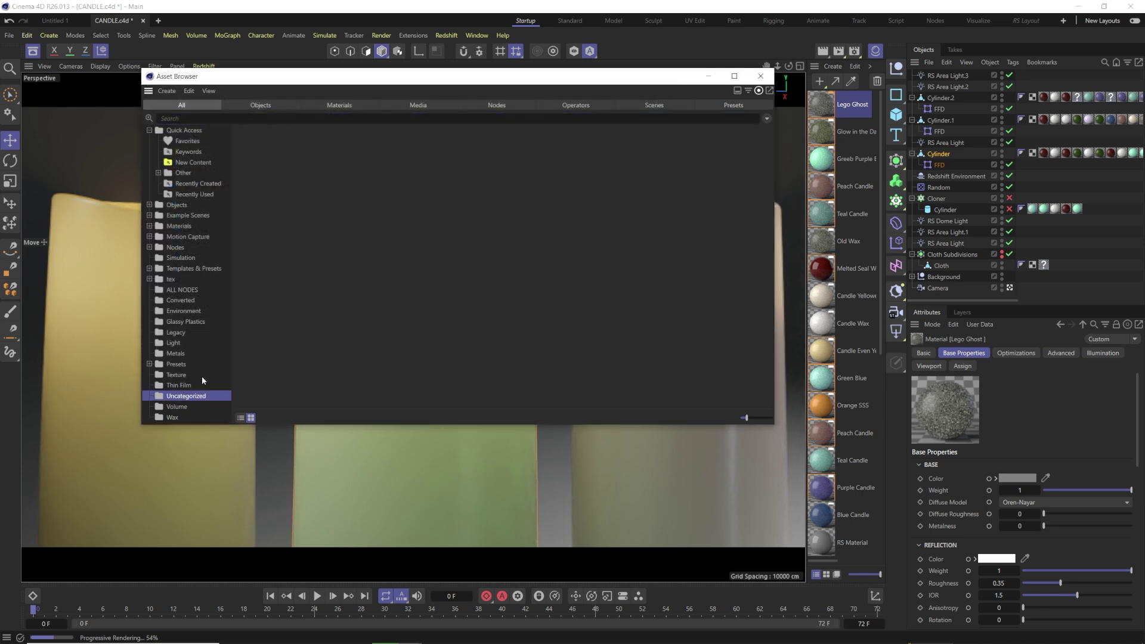
left_click_drag(251, 140, 745, 331)
left_click(185, 386)
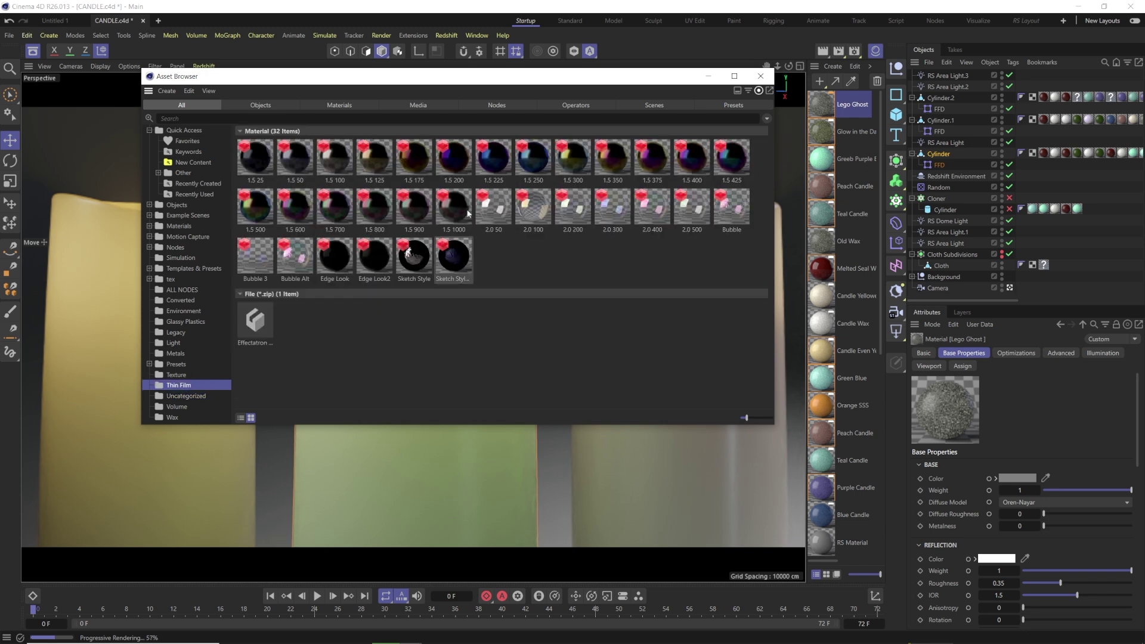
left_click(171, 417)
left_click(178, 353)
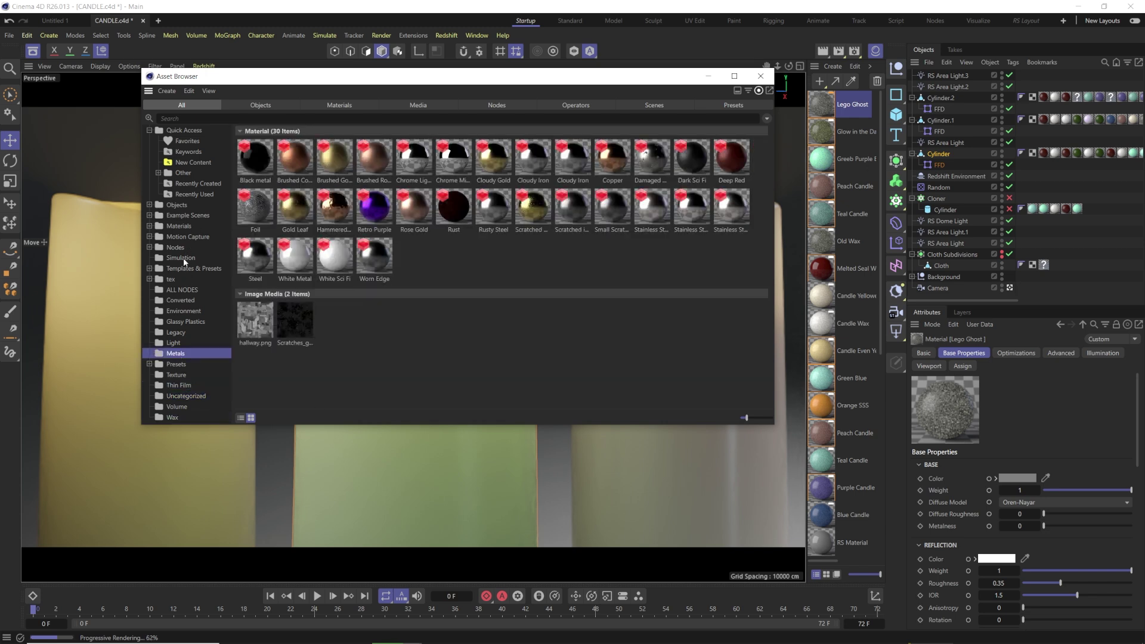
left_click(164, 322)
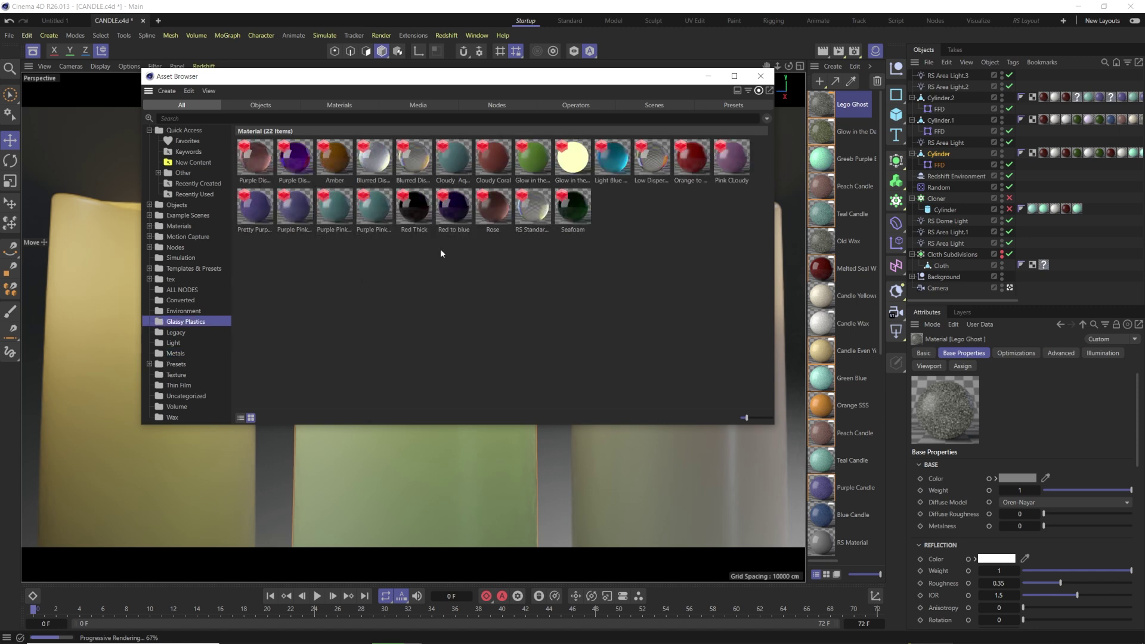
left_click(760, 77)
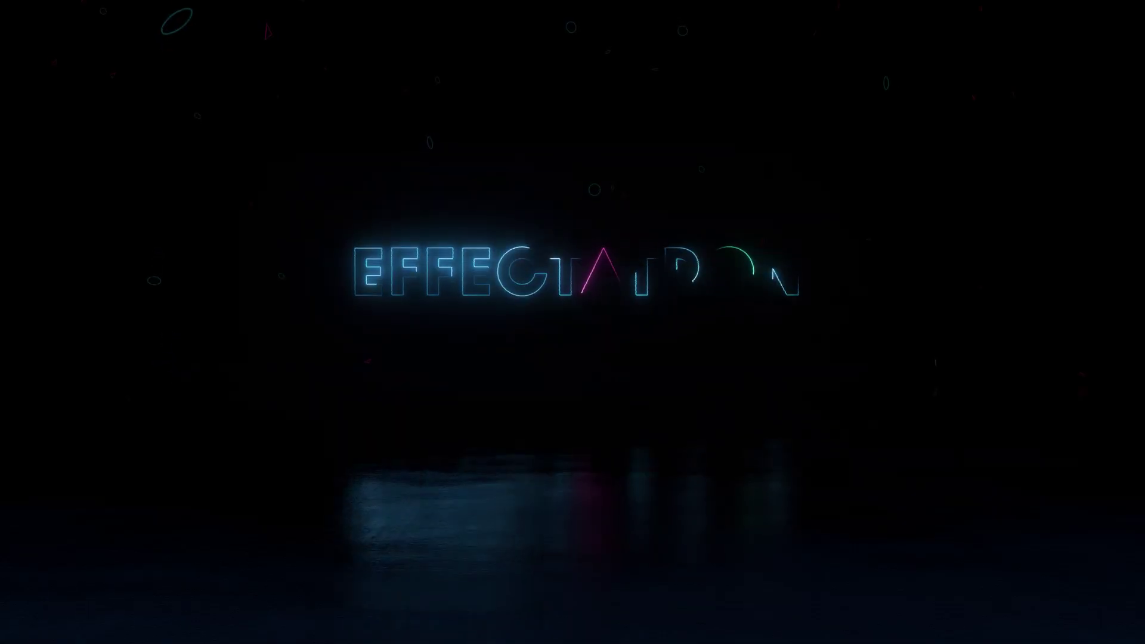